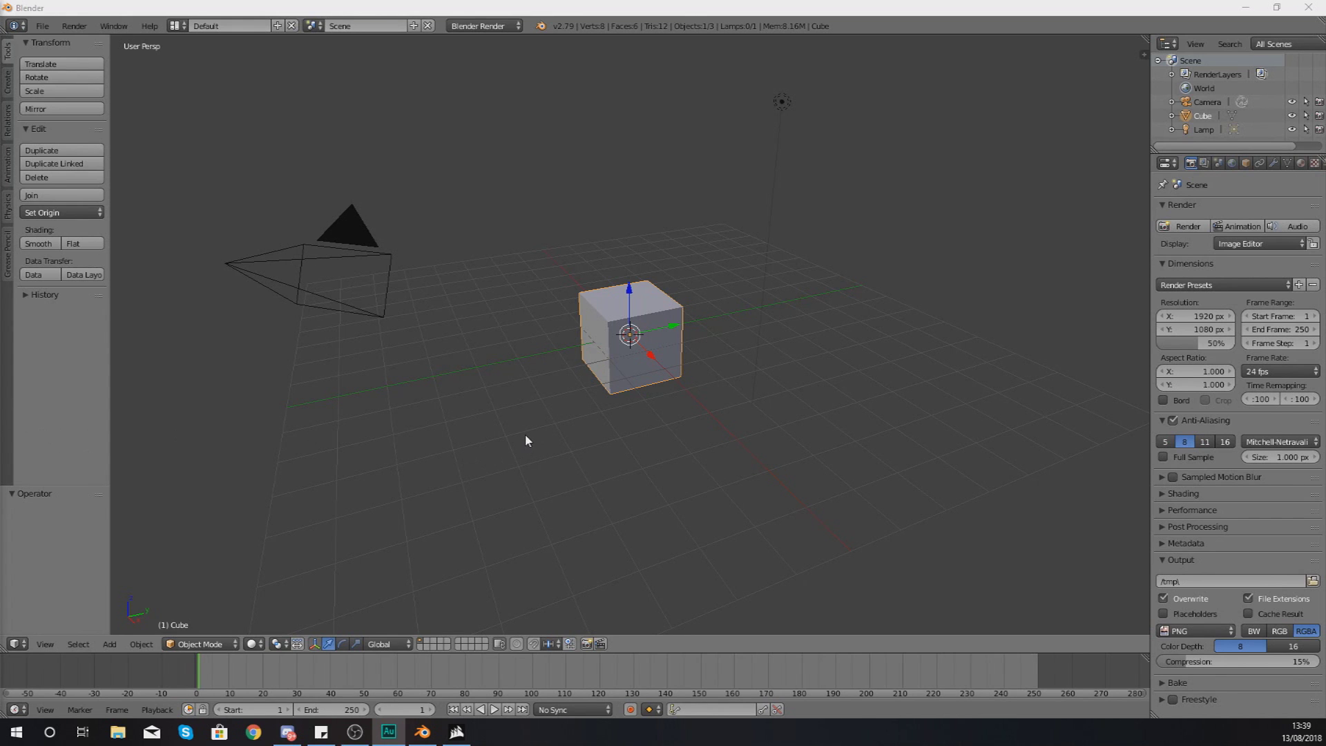
Step: Orbit around the default cube and show its empty Modifiers tab in the Properties editor
middle_drag(622, 359, 725, 341)
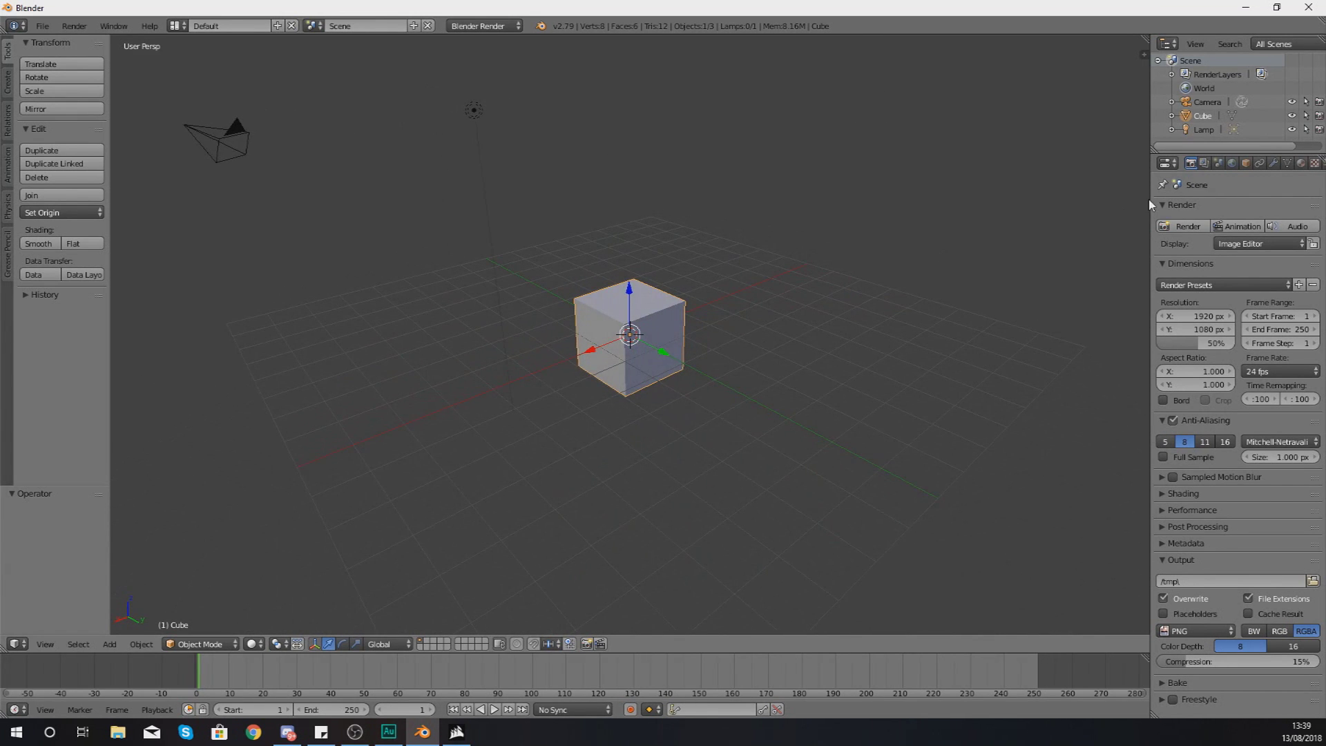
click(1273, 166)
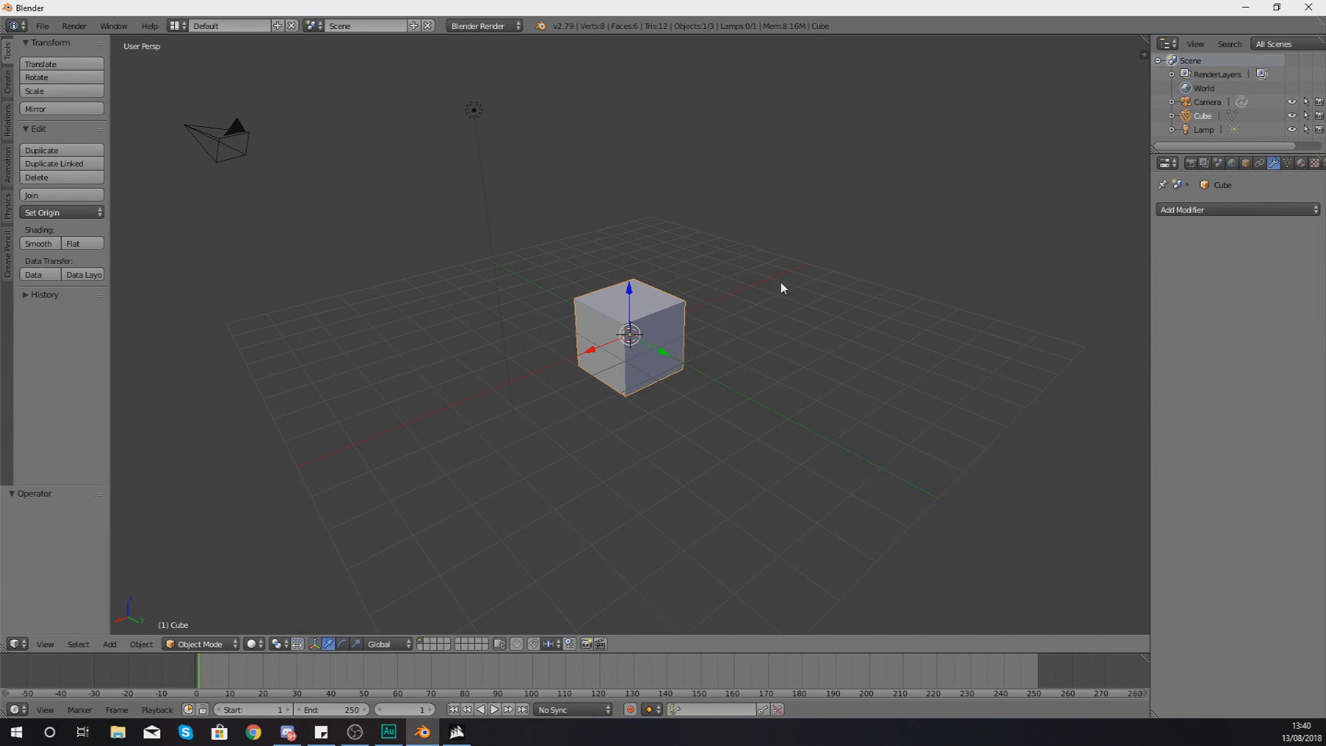
Step: Add a Subdivision Surface modifier from the Generate list to round the cube
middle_drag(544, 347, 677, 347)
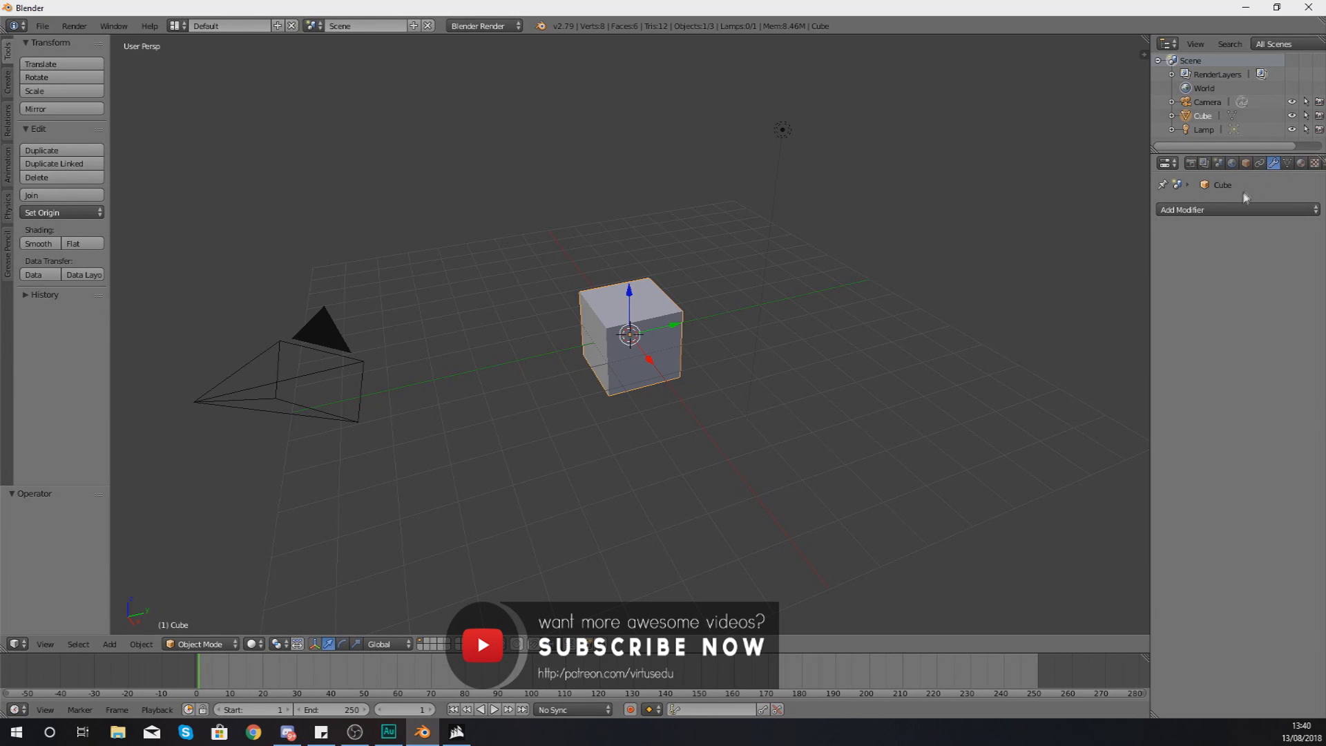
click(1227, 211)
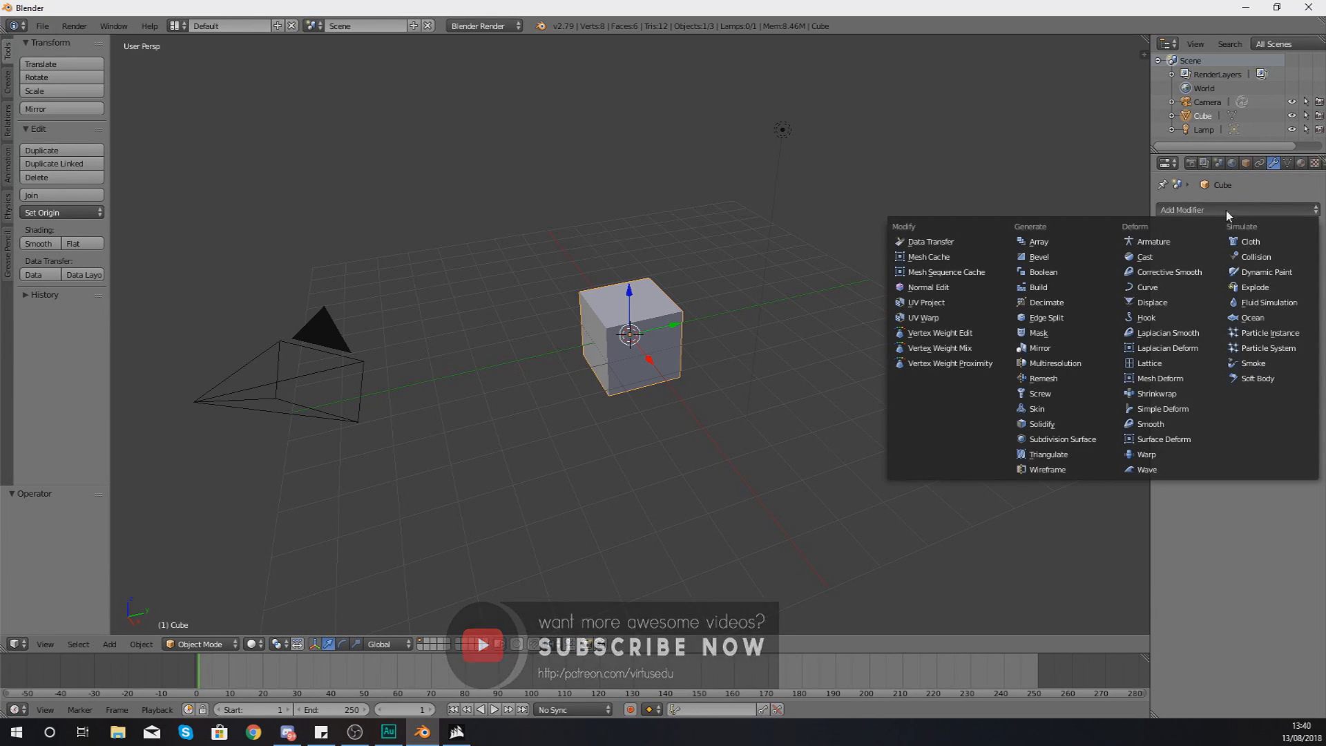
click(1034, 440)
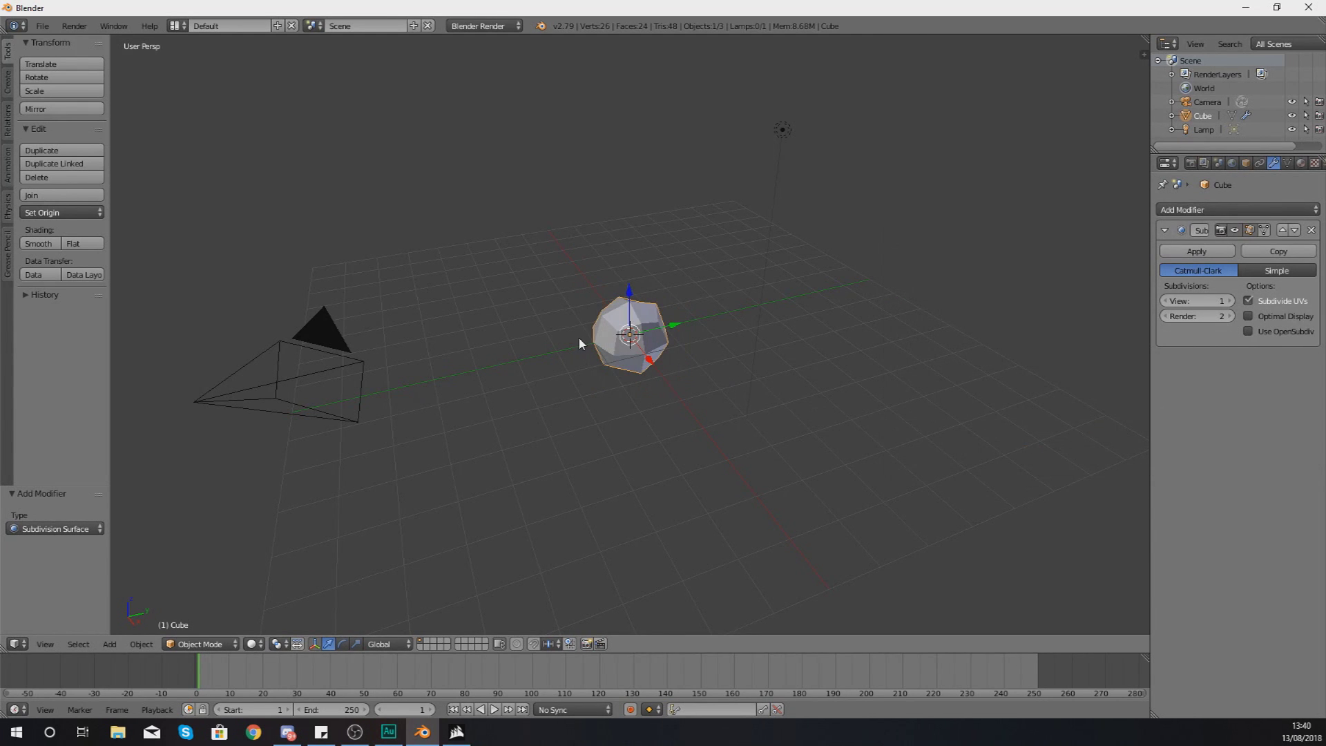
Step: Raise the viewport subdivision level to 4, then 6, turning the cube into a sphere
middle_drag(578, 337, 707, 349)
scroll(705, 352, up, 4)
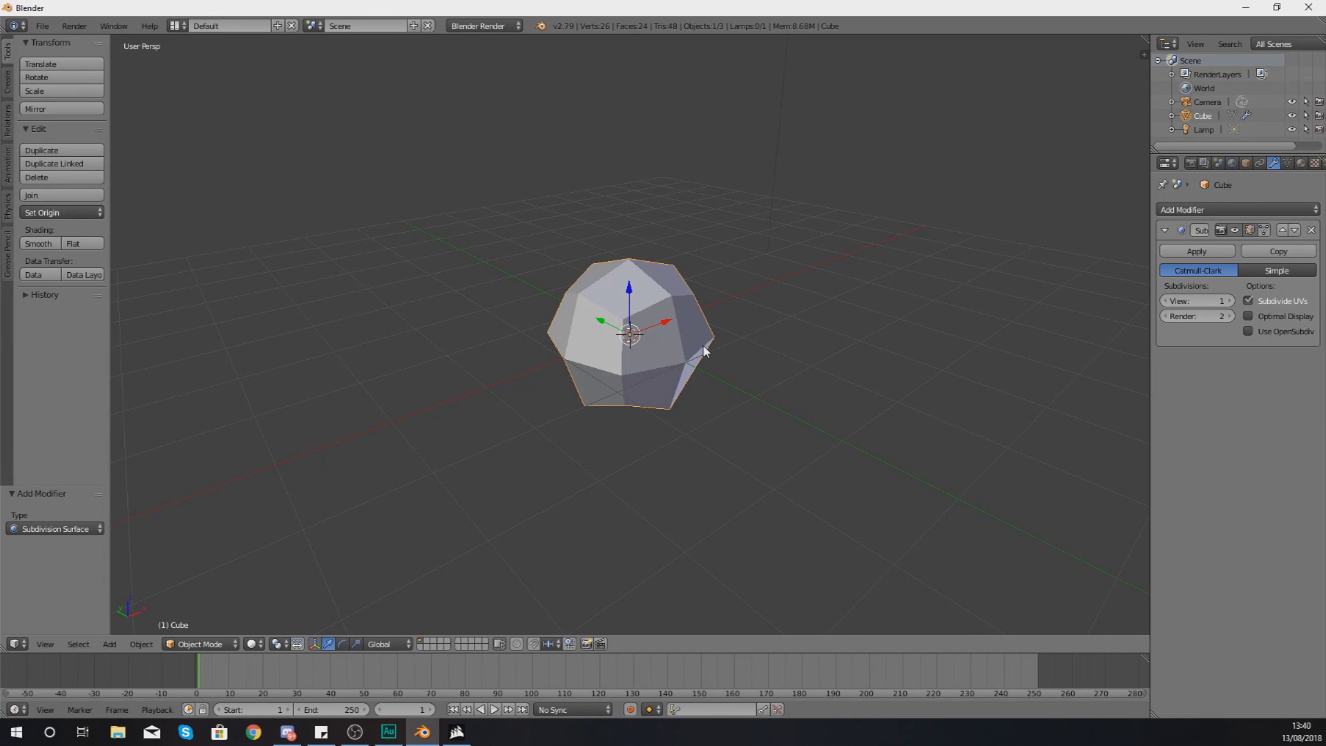
middle_drag(693, 343, 863, 338)
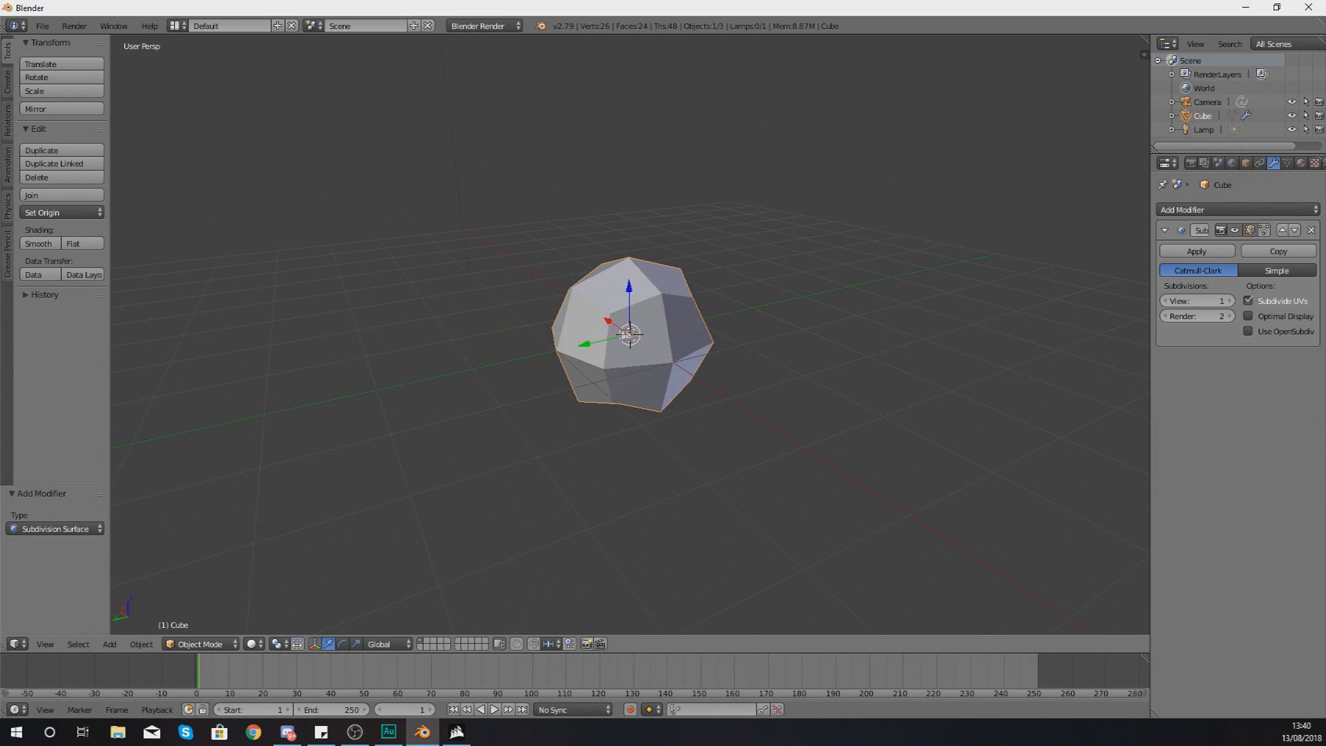
drag(1198, 301, 1254, 301)
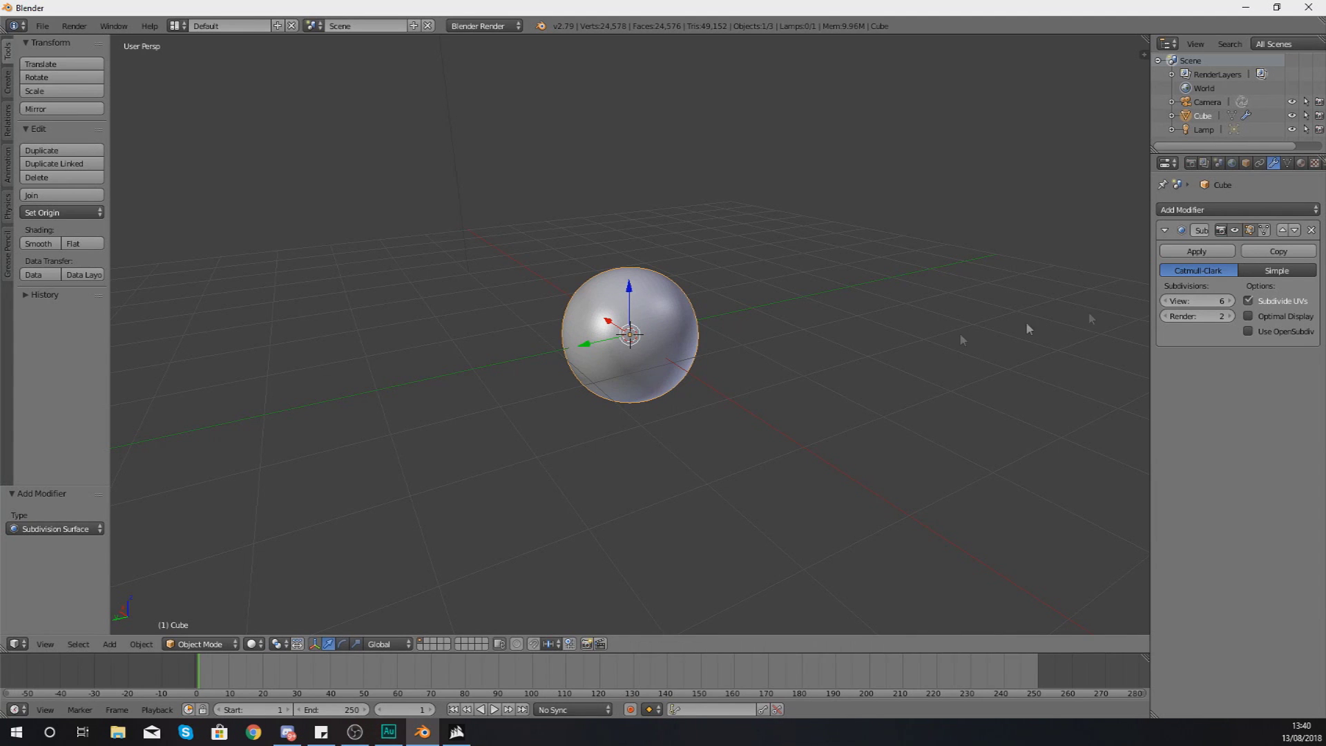
middle_drag(832, 387, 831, 366)
scroll(729, 366, up, 4)
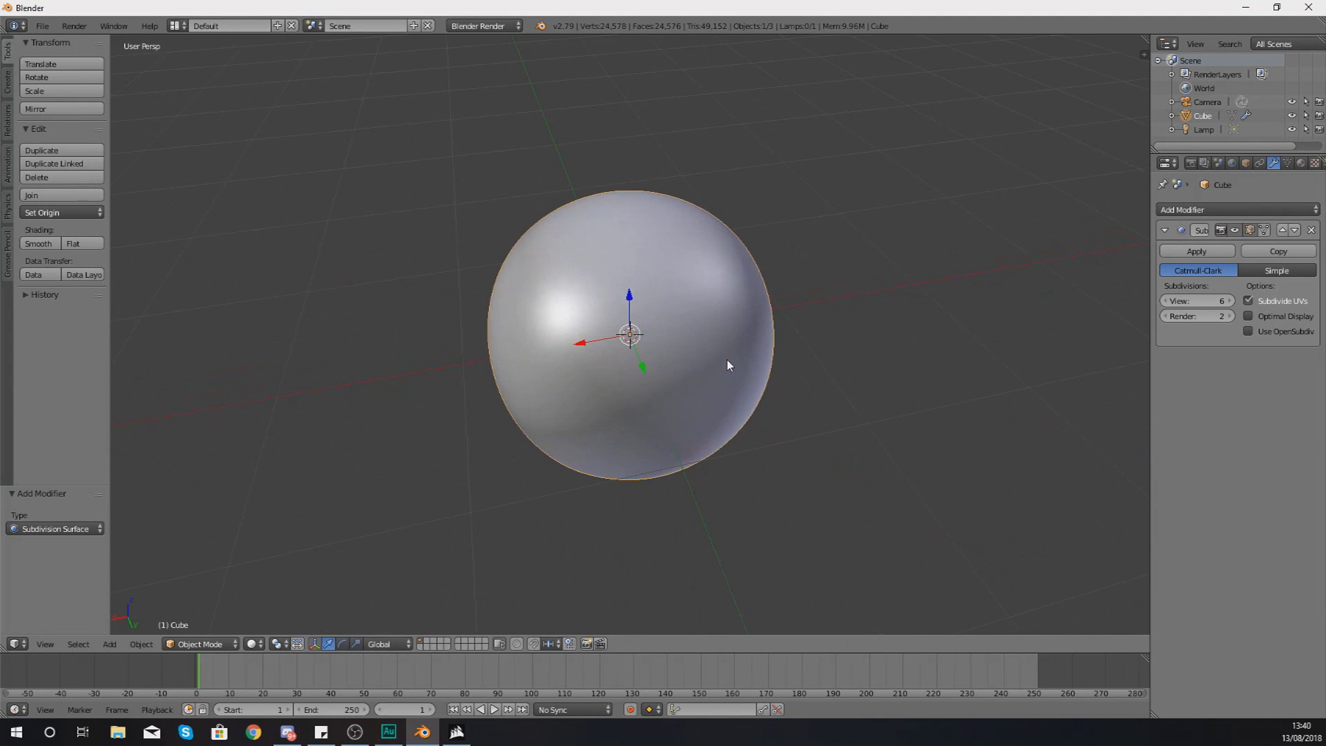
Step: Set the View level to 3, test Ctrl+2 and Ctrl+3, then switch to Simple
click(1212, 302)
text(3)
key(Return)
key(ctrl+2)
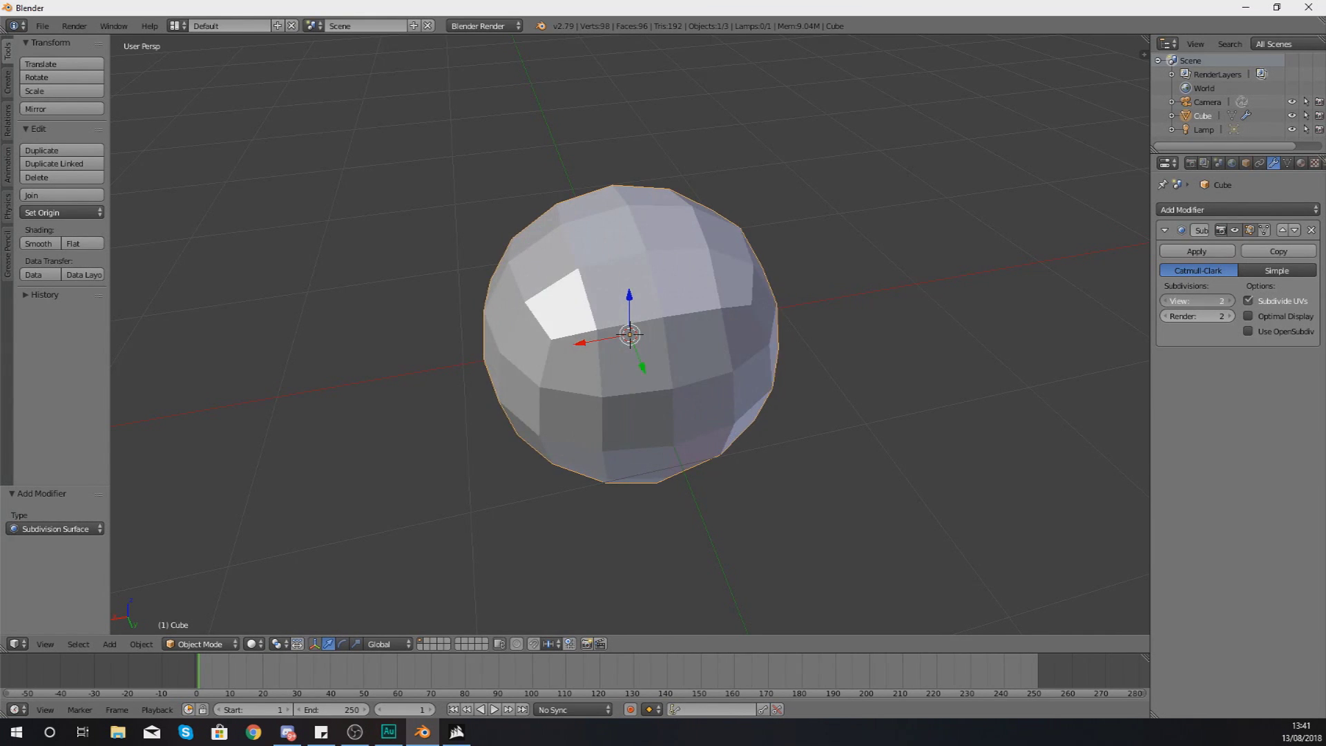
key(ctrl+3)
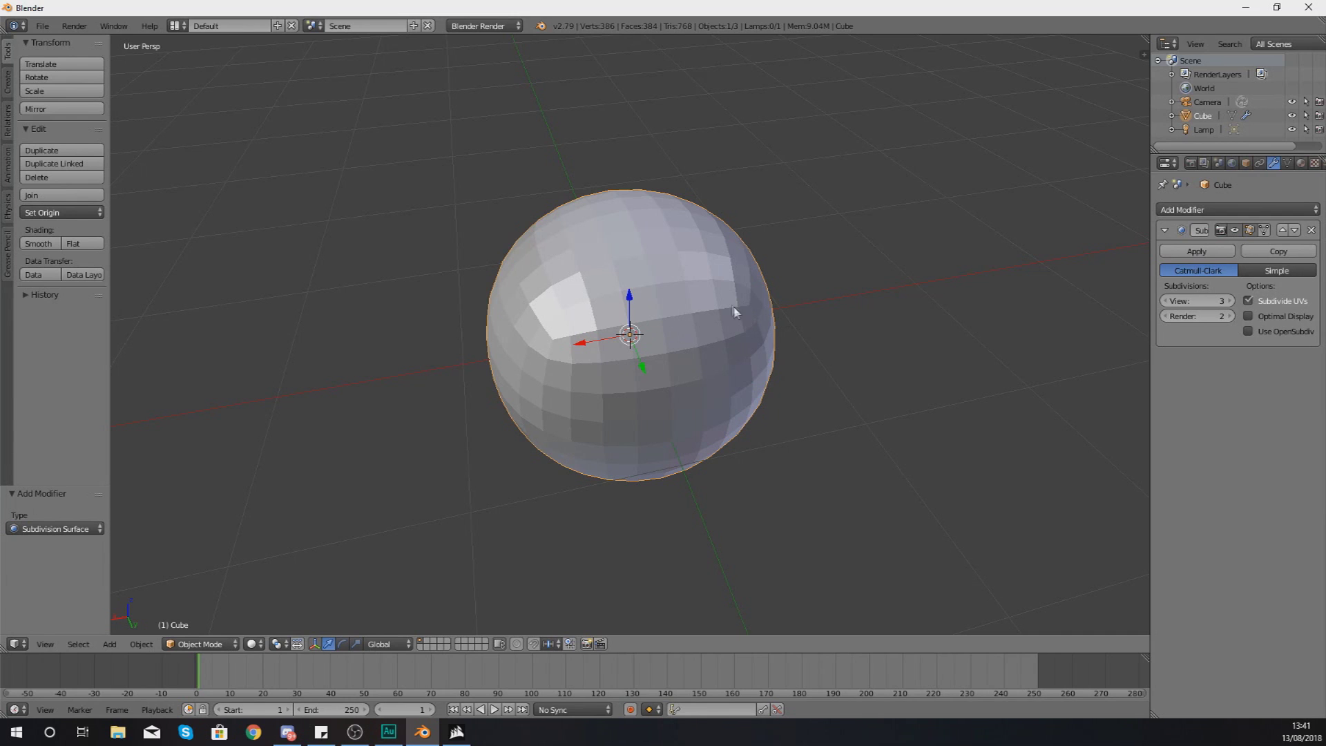
click(1277, 271)
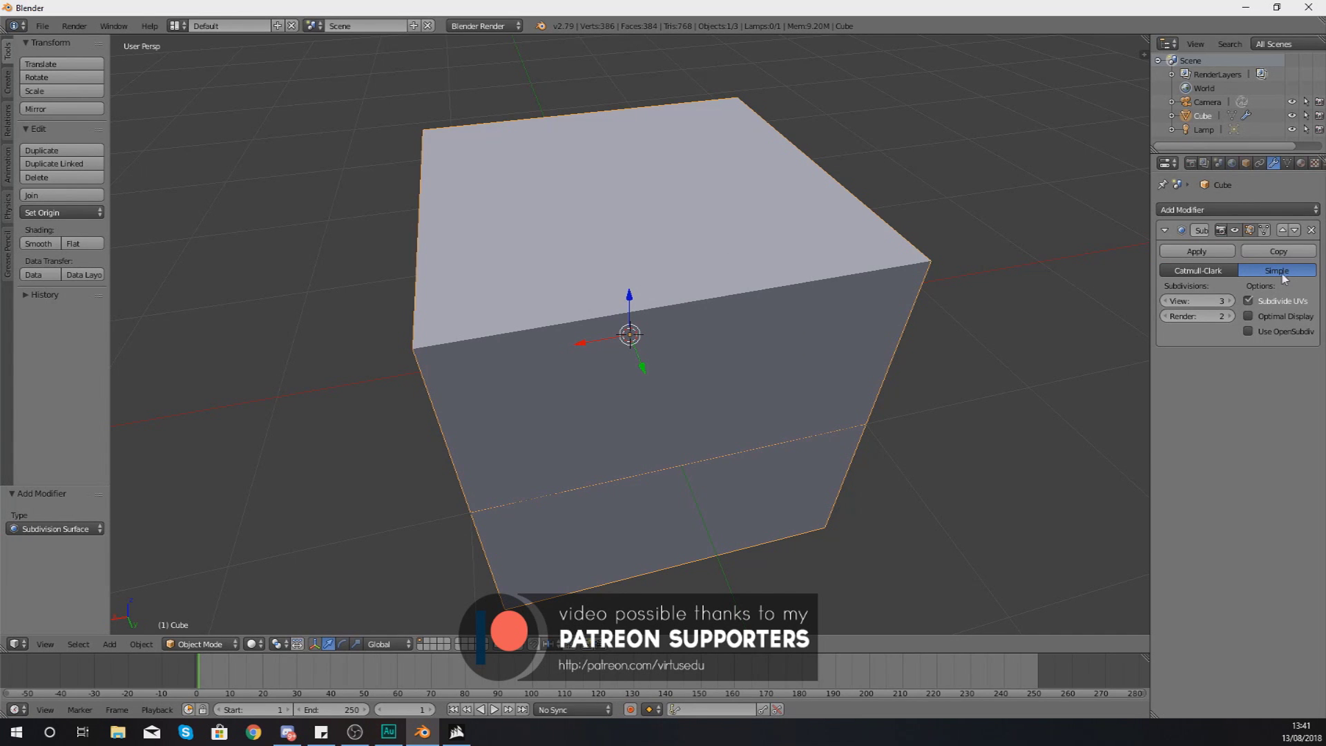
Step: Raise the Simple subdivision View level to 6 (24,576 faces) and inspect the sharp cube
drag(1197, 301, 1275, 261)
middle_drag(807, 375, 875, 354)
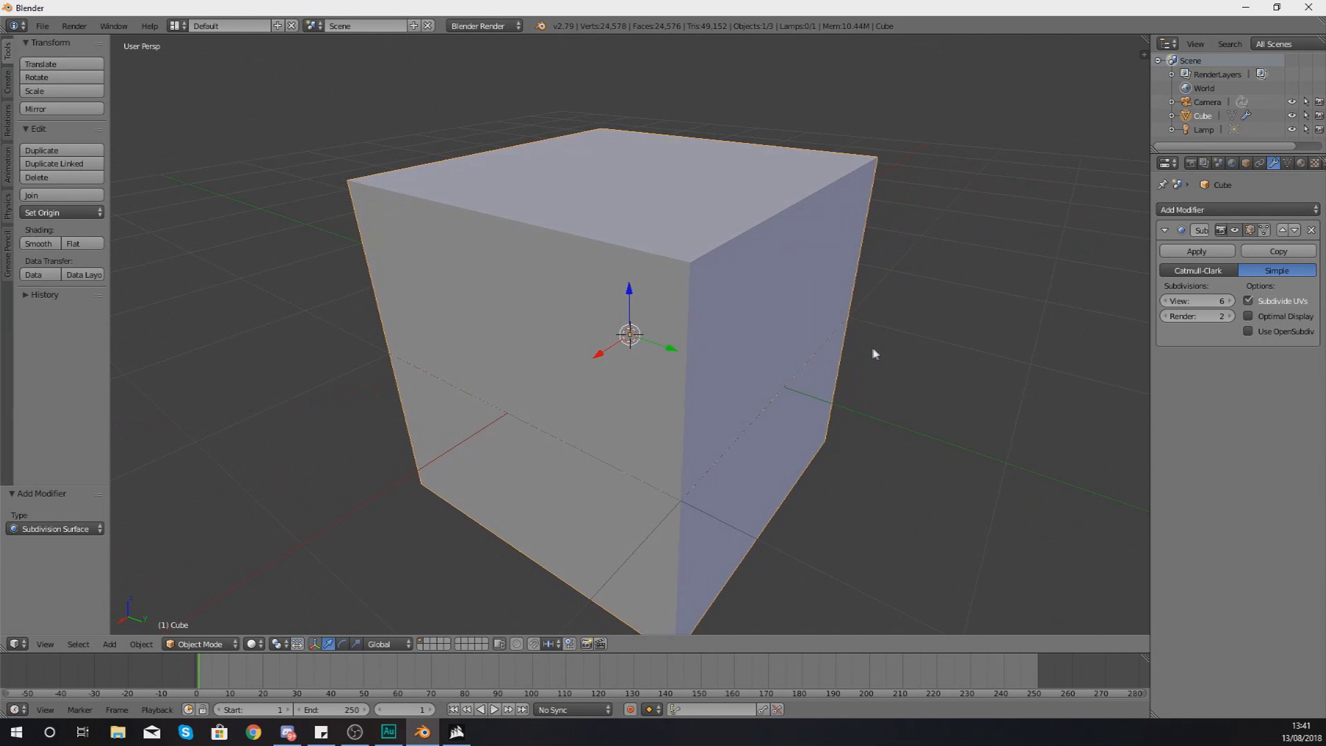
scroll(871, 356, down, 2)
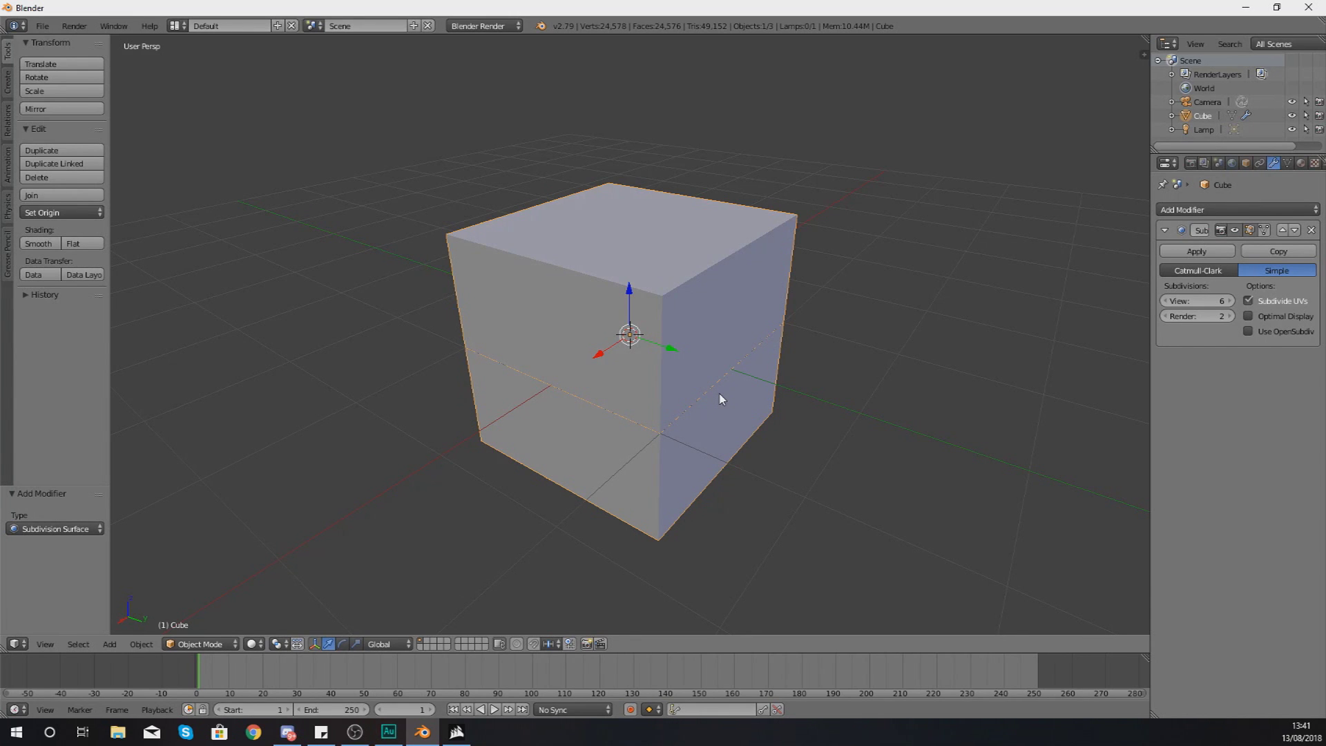
Step: Show the cube in wireframe and lower the View level to 4, then 3
key(z)
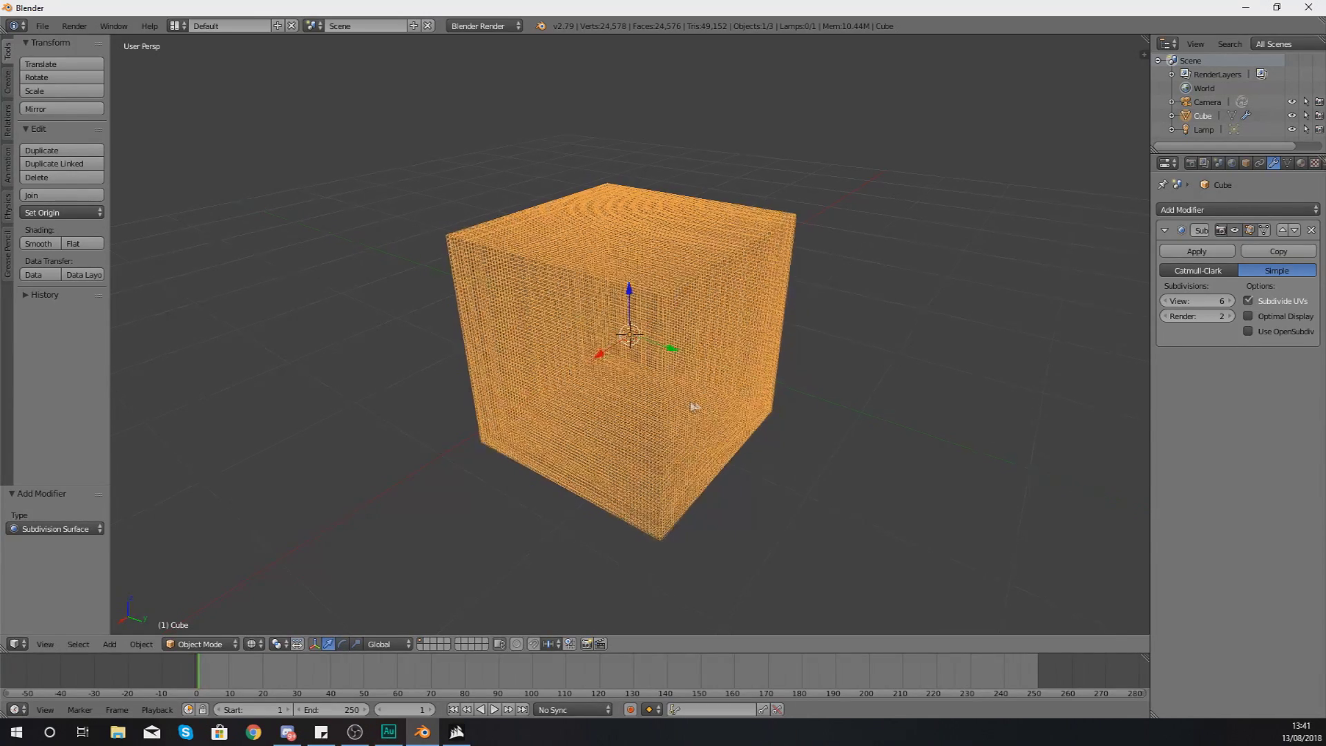
middle_drag(751, 391, 1074, 319)
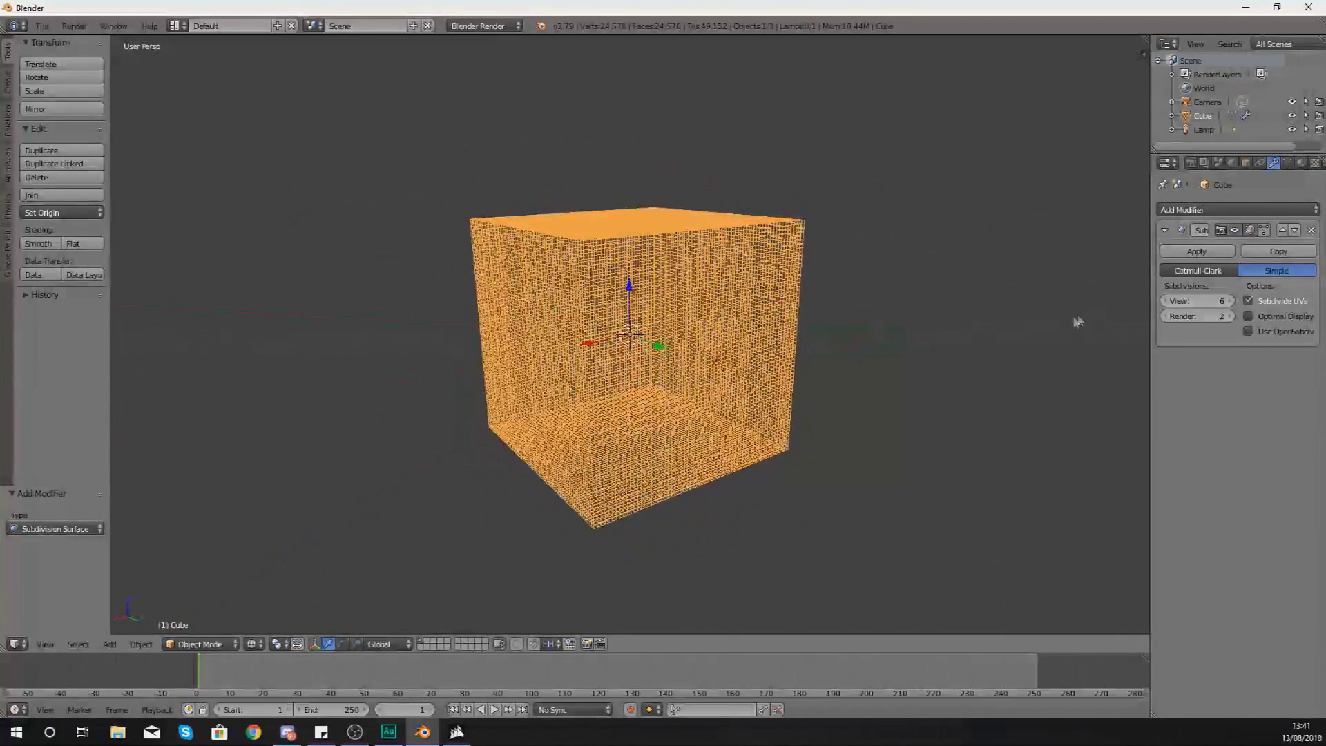
drag(1199, 300, 1181, 301)
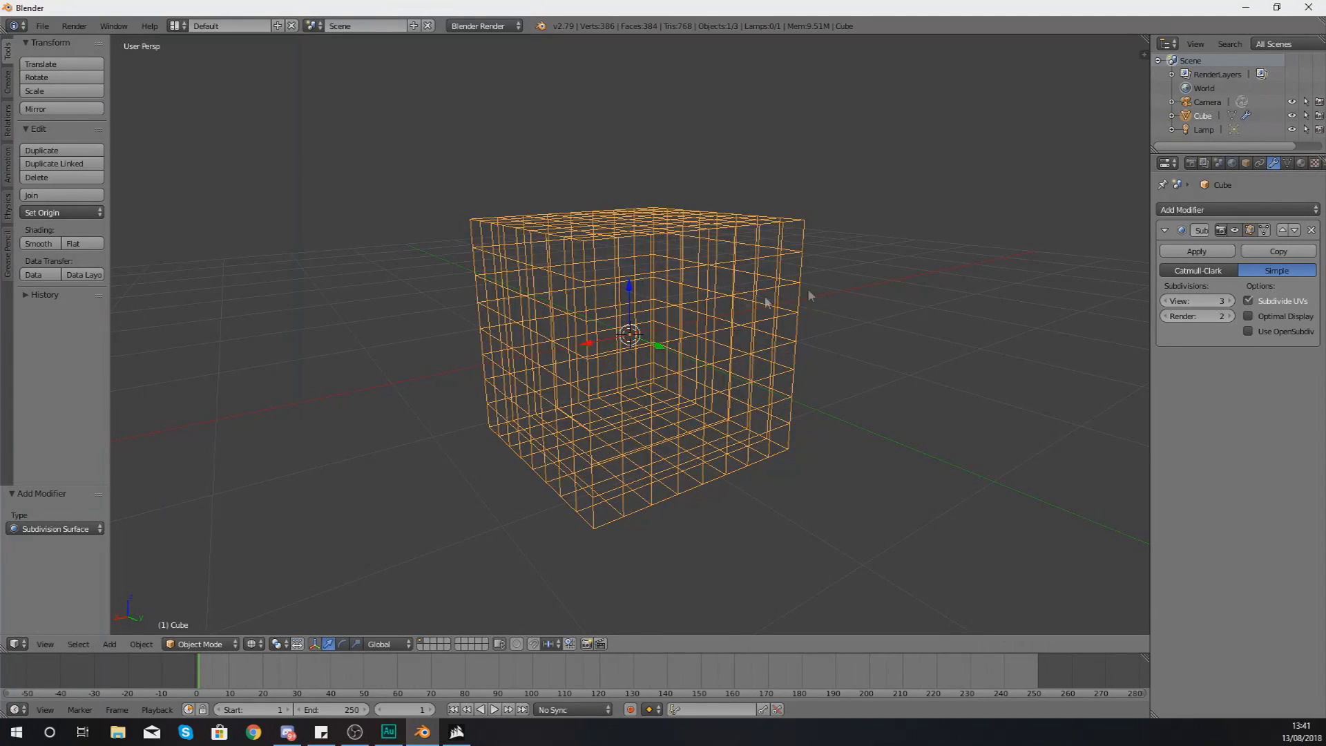
middle_drag(807, 288, 748, 326)
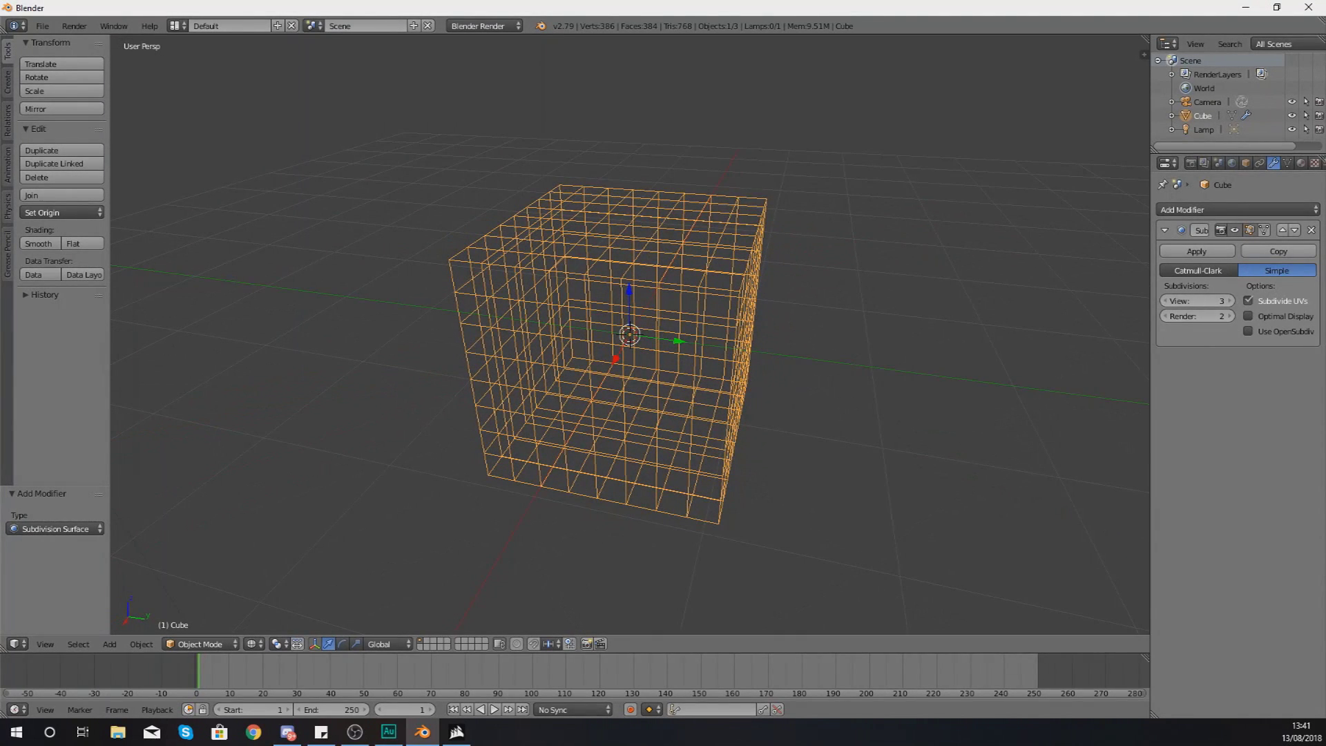
Step: Drop the View level to 0, raise it again, and return to Catmull-Clark
drag(1198, 301, 1167, 300)
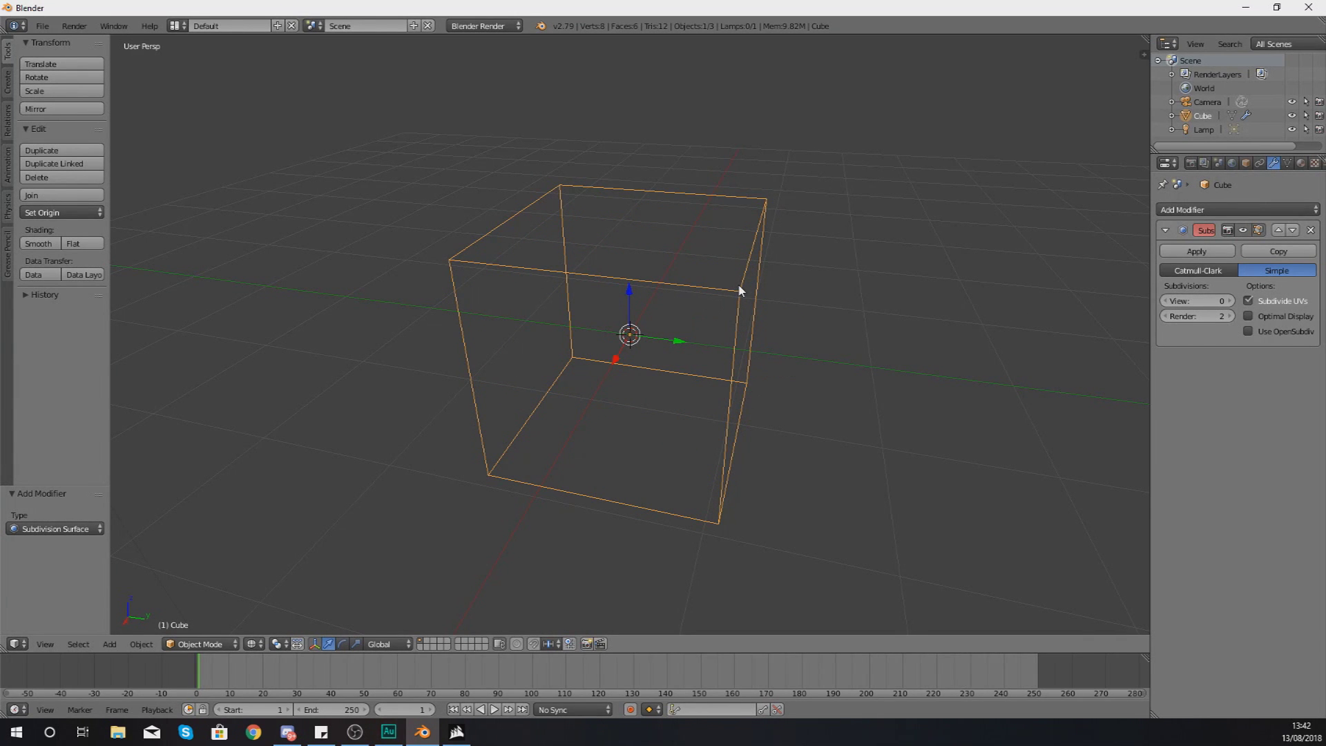
drag(1192, 301, 1223, 284)
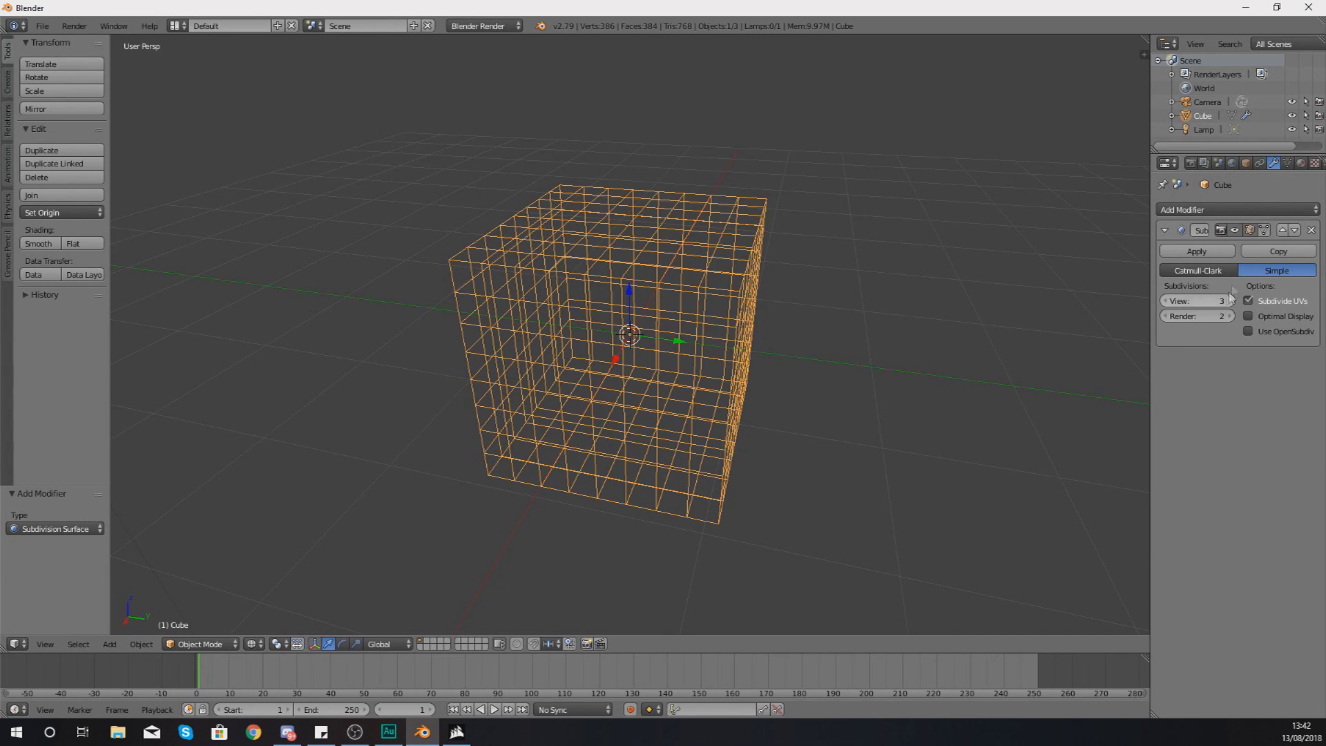
click(1199, 270)
Step: Set the View level to 1, switch to Simple, and return to solid shading
drag(1221, 304, 1188, 304)
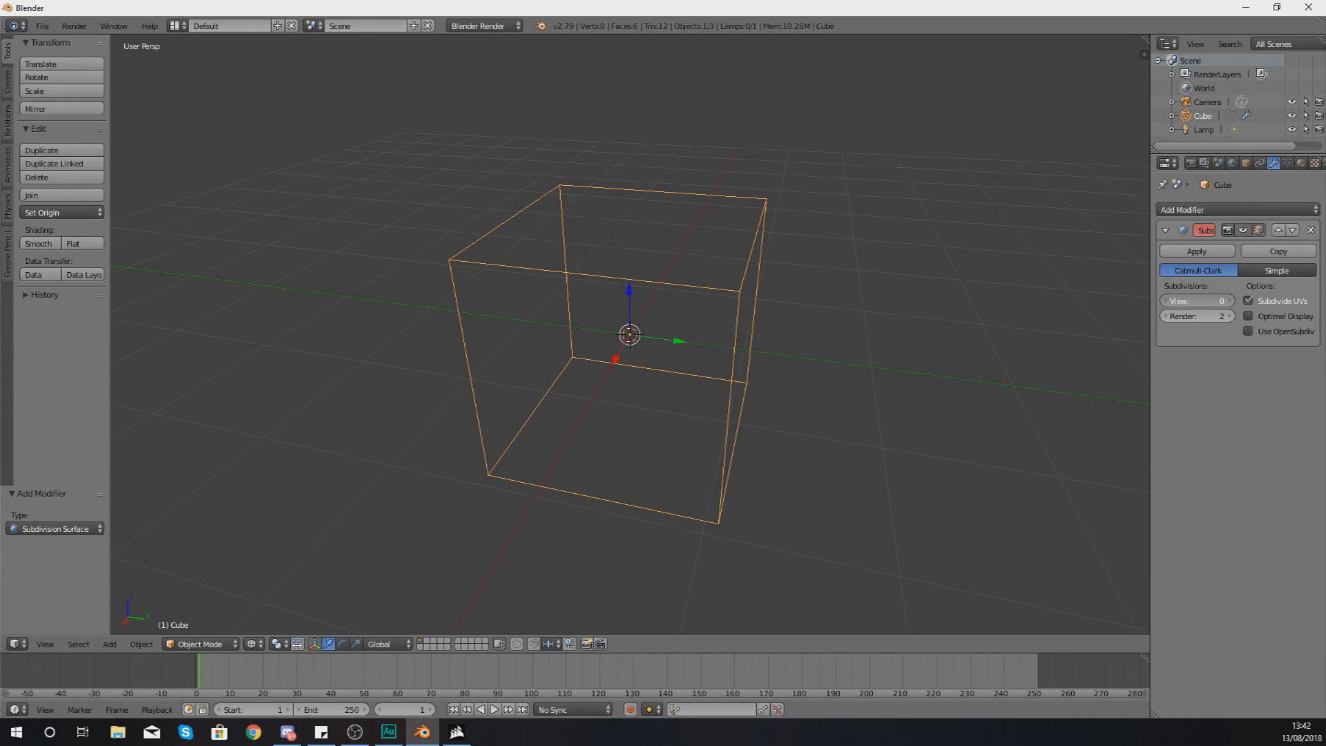
drag(1188, 304, 1196, 304)
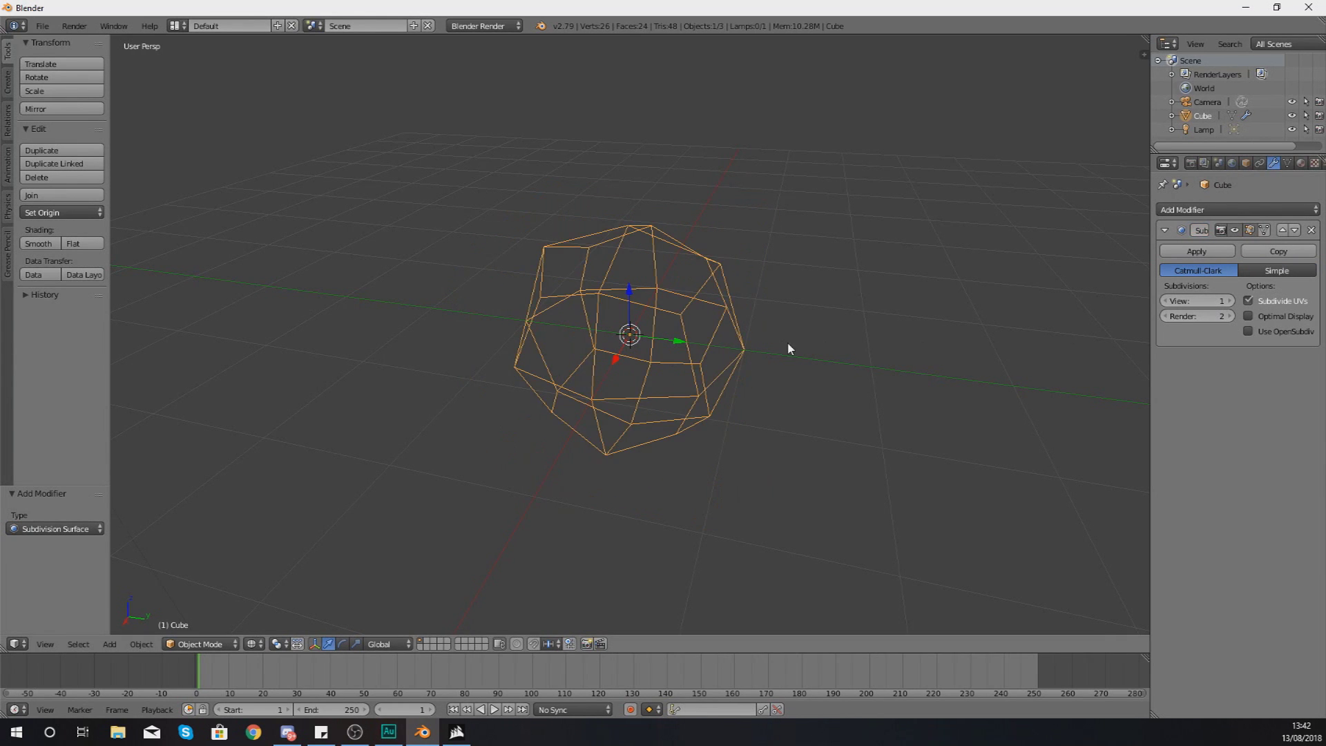
middle_drag(788, 346, 684, 322)
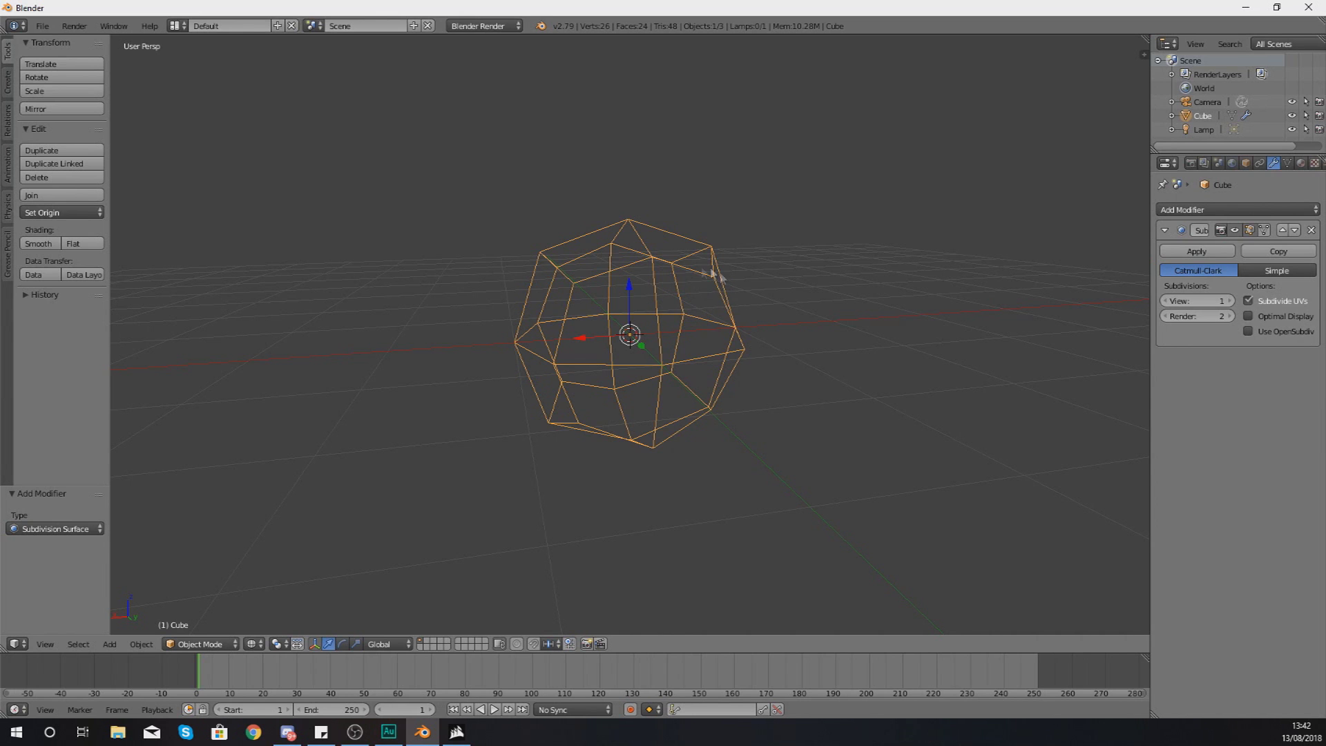
middle_drag(571, 307, 515, 331)
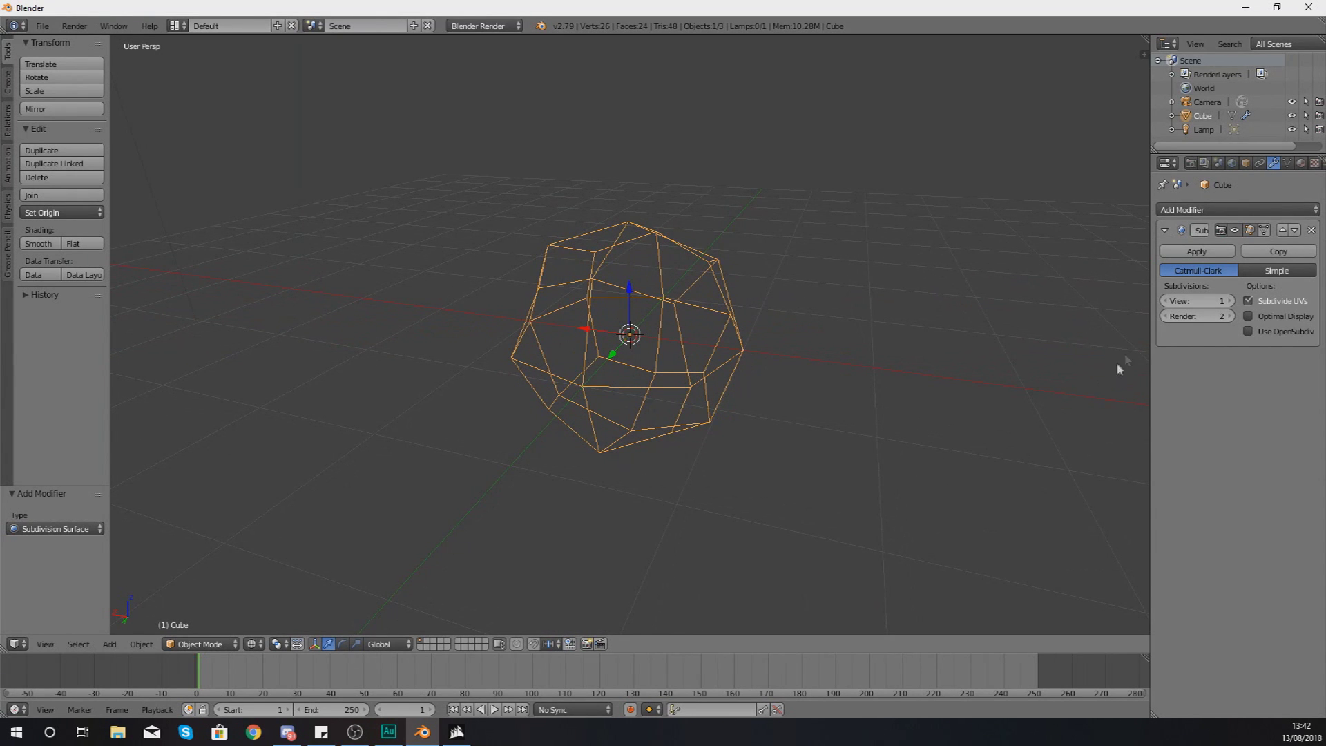
click(1268, 275)
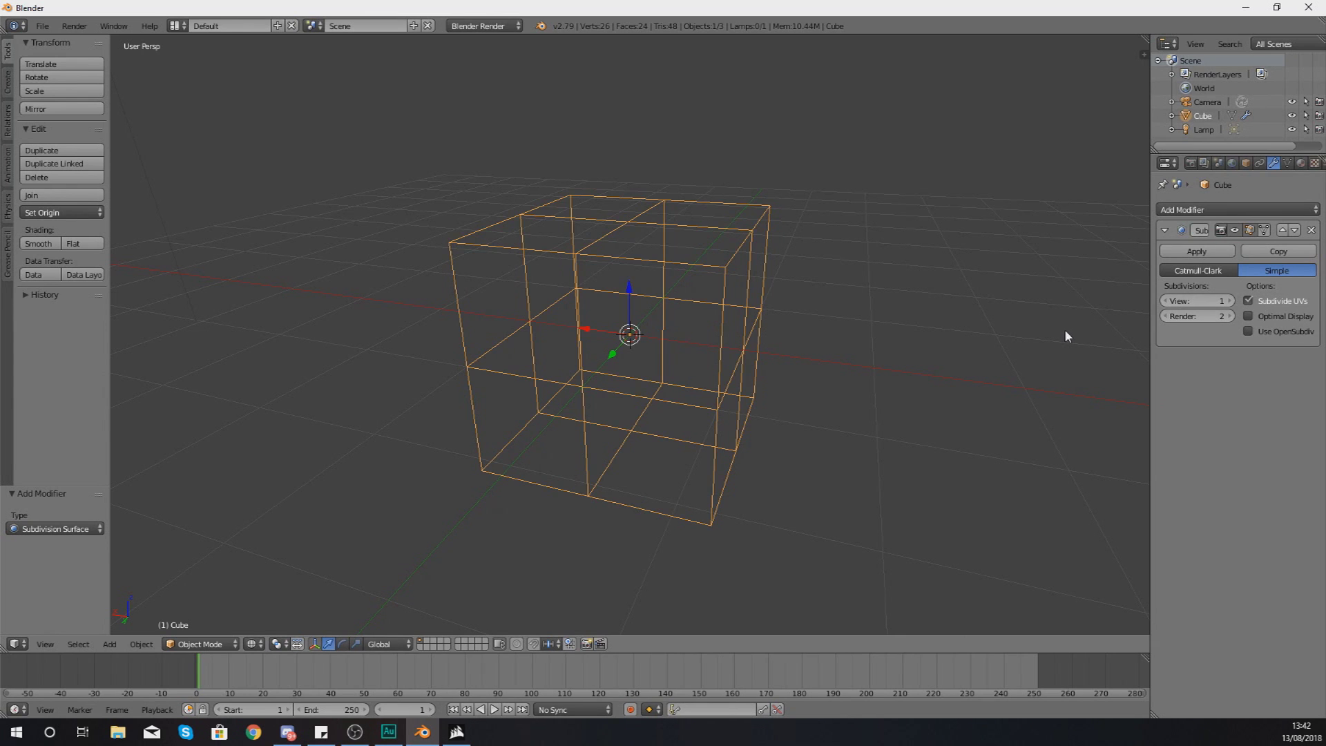
key(z)
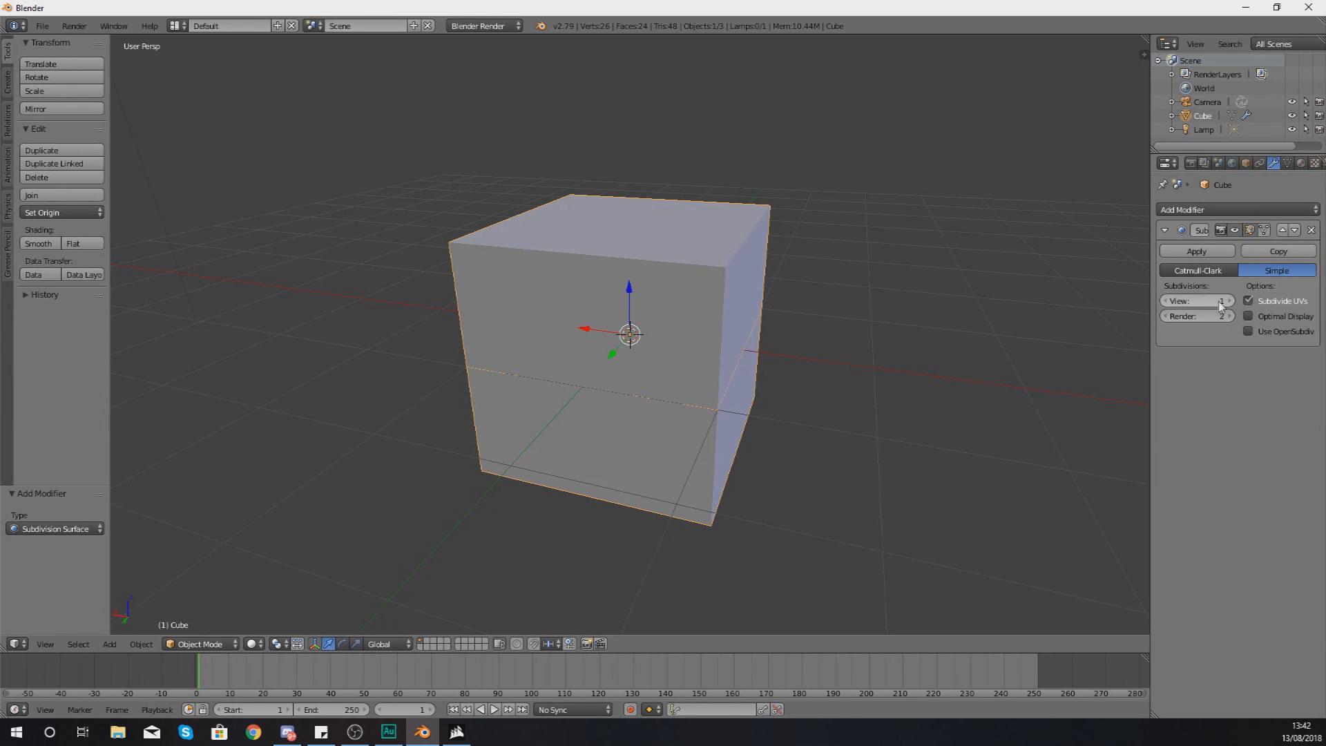
Step: Orbit the solid cube and switch the subdivision back to Catmull-Clark
middle_drag(721, 406, 822, 404)
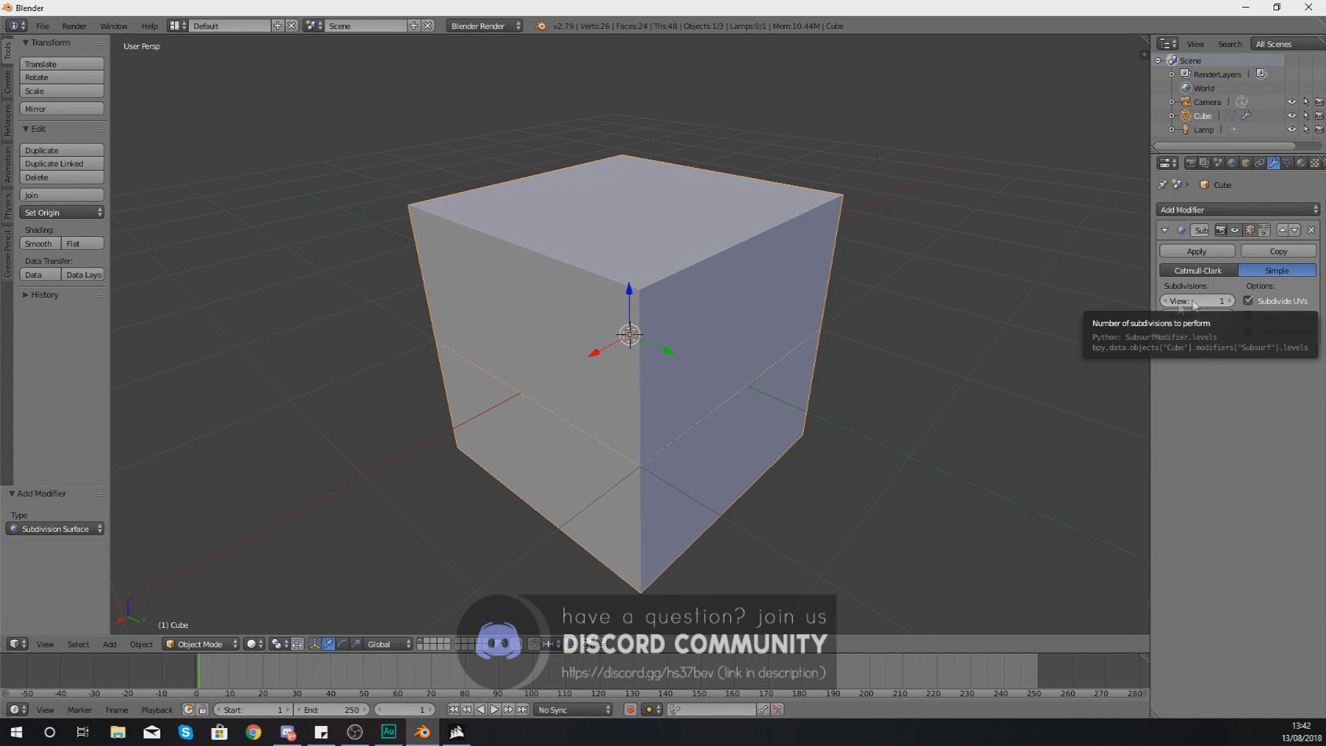
middle_drag(693, 322, 703, 283)
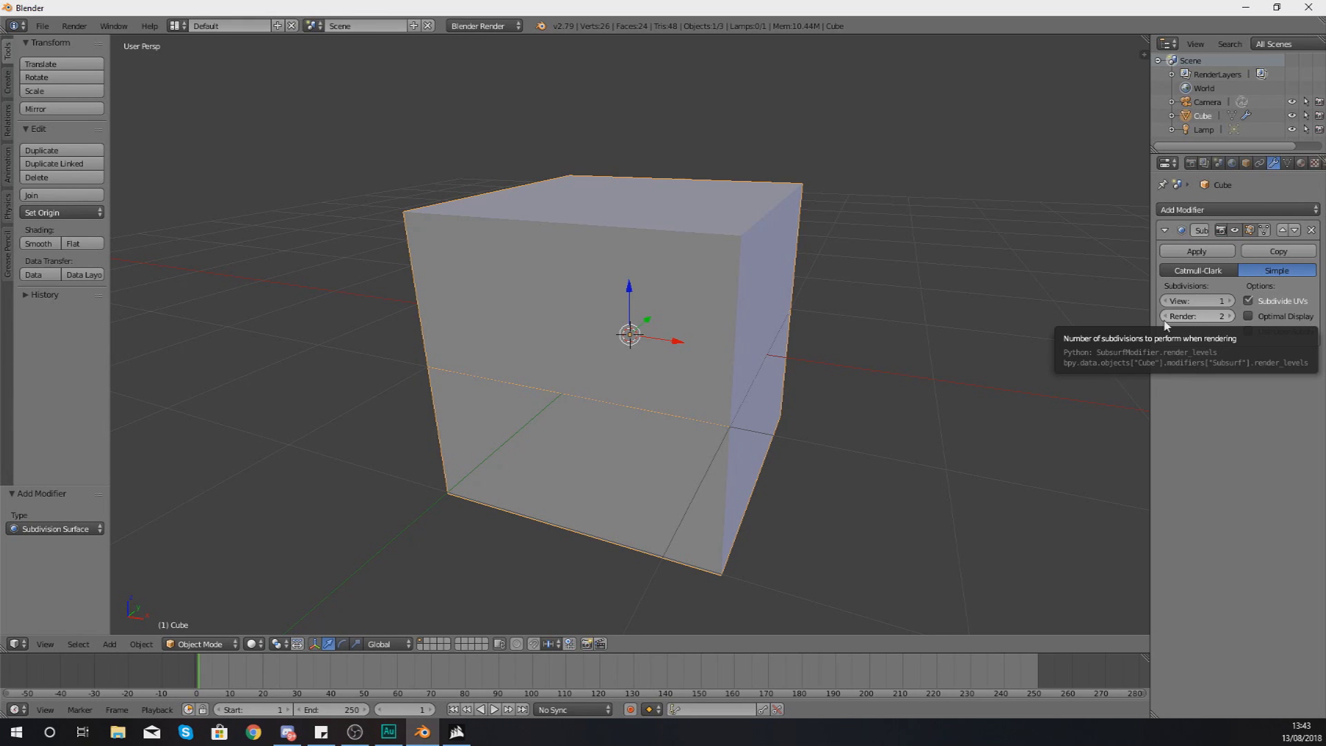
click(1198, 270)
Step: Set the View level to 0 and render the cube, smoothed by Render level 2
middle_drag(872, 373, 919, 345)
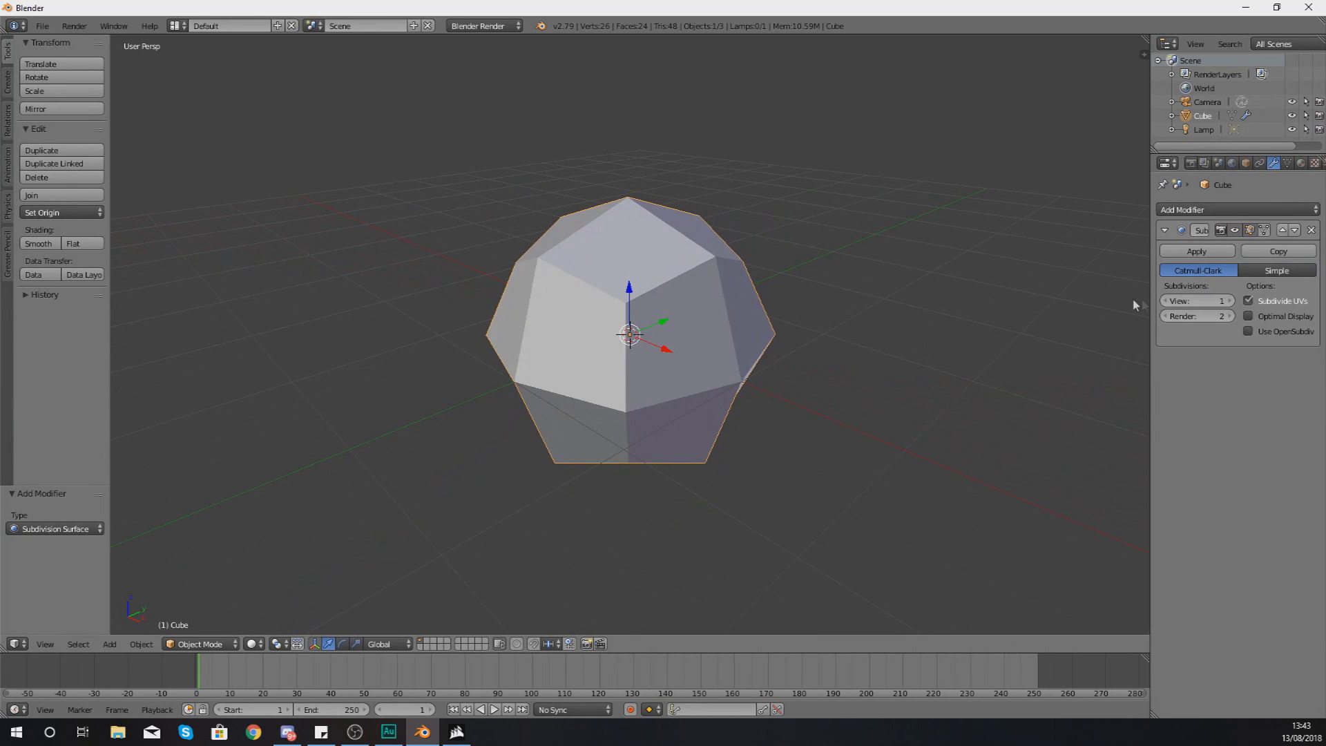
ctrl+scroll(1222, 304, down, 1)
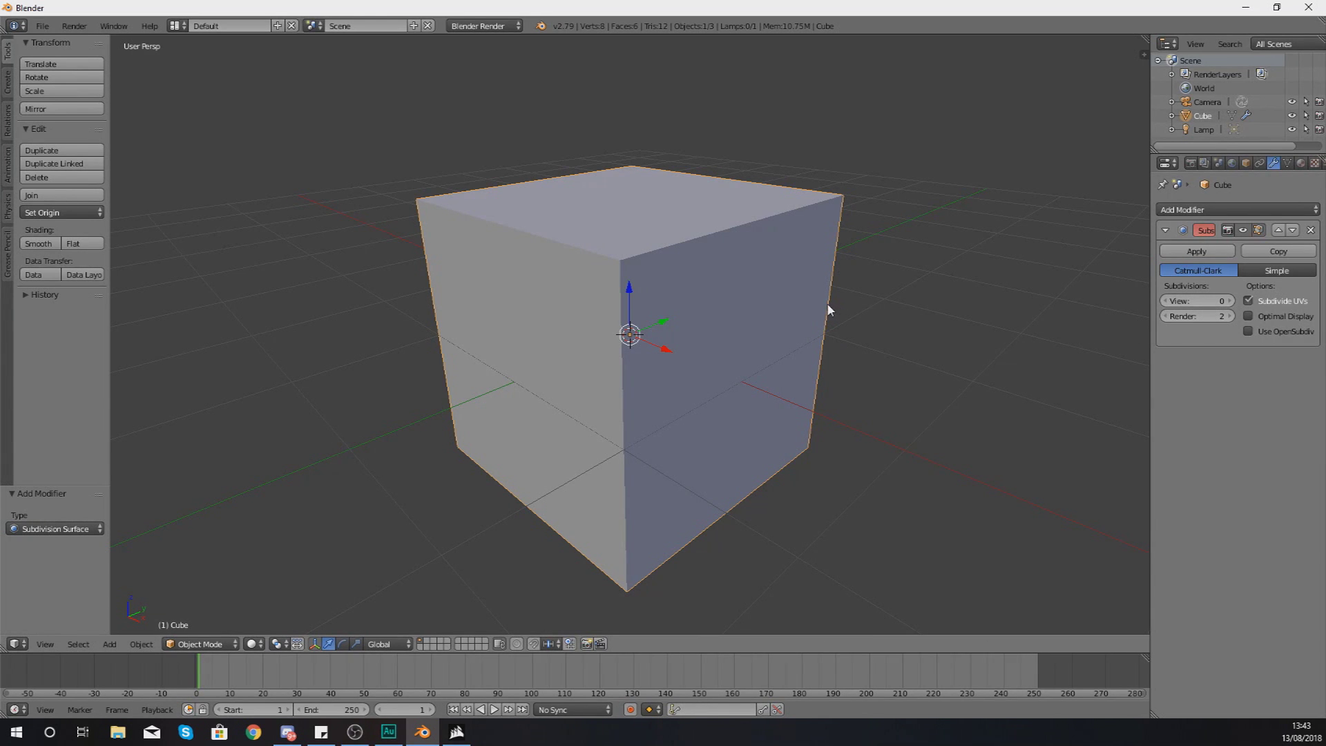
key(F12)
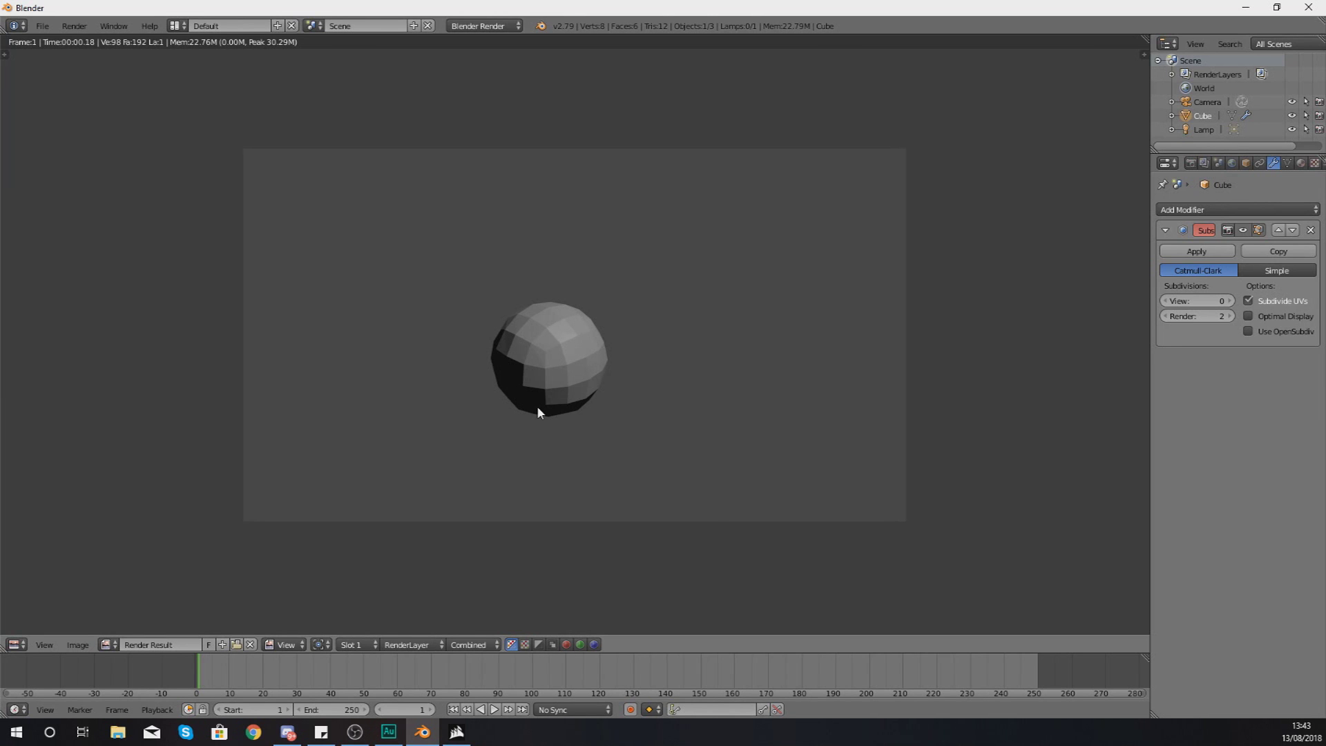
key(Escape)
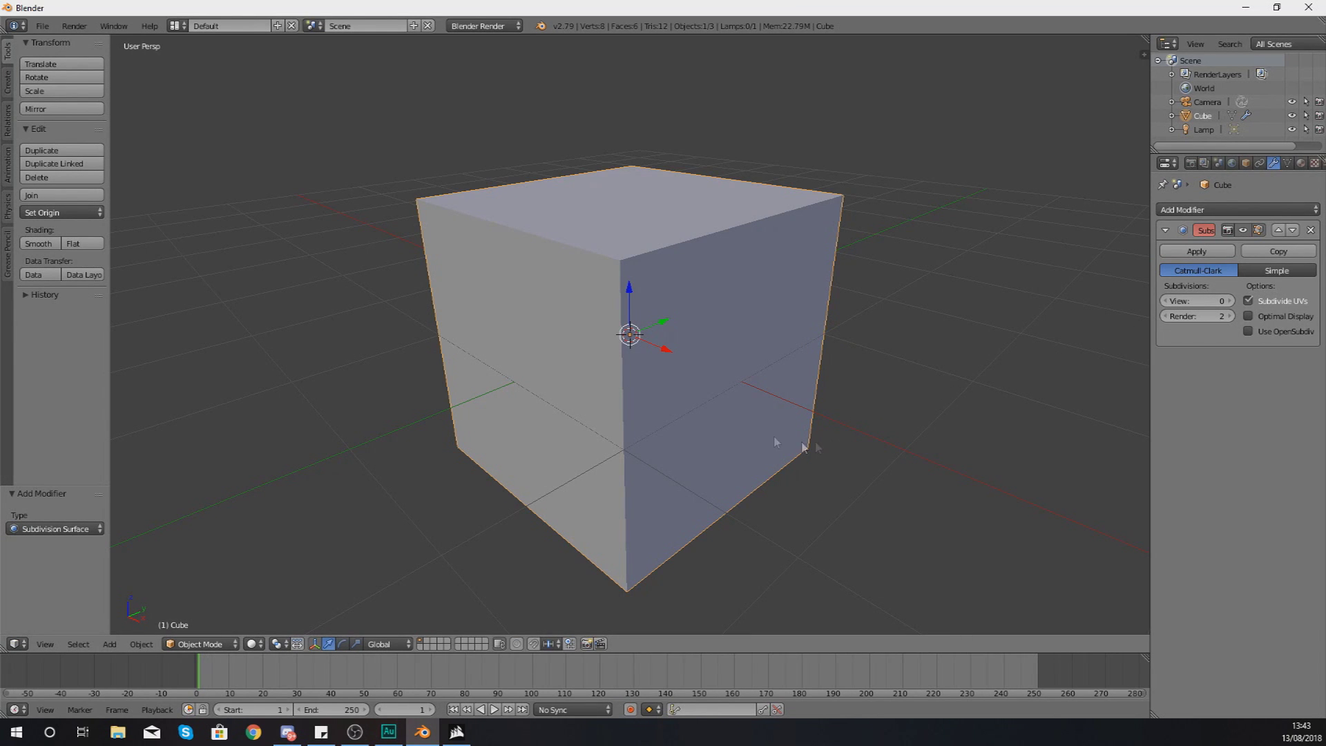
Step: Zoom out and orbit around the cube, then set subdivision level 1 with Ctrl+1
scroll(594, 402, down, 3)
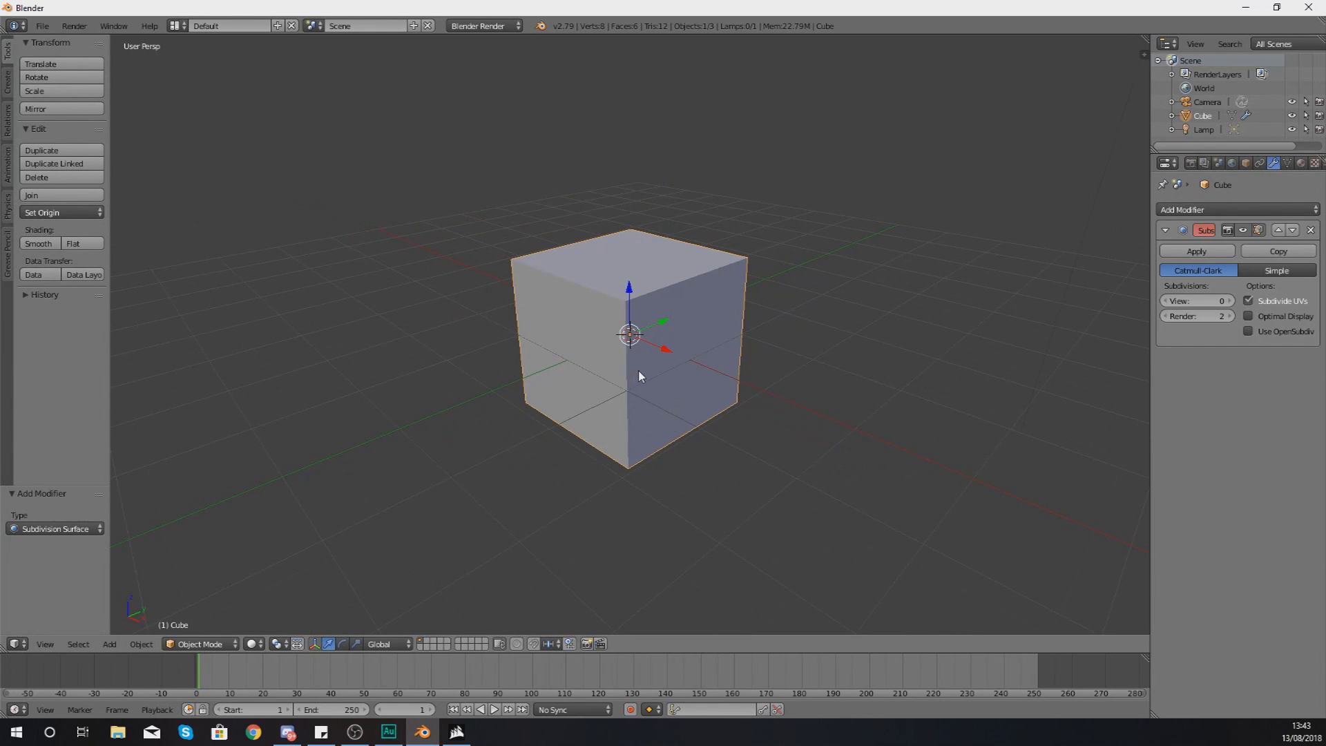
middle_drag(639, 377, 587, 384)
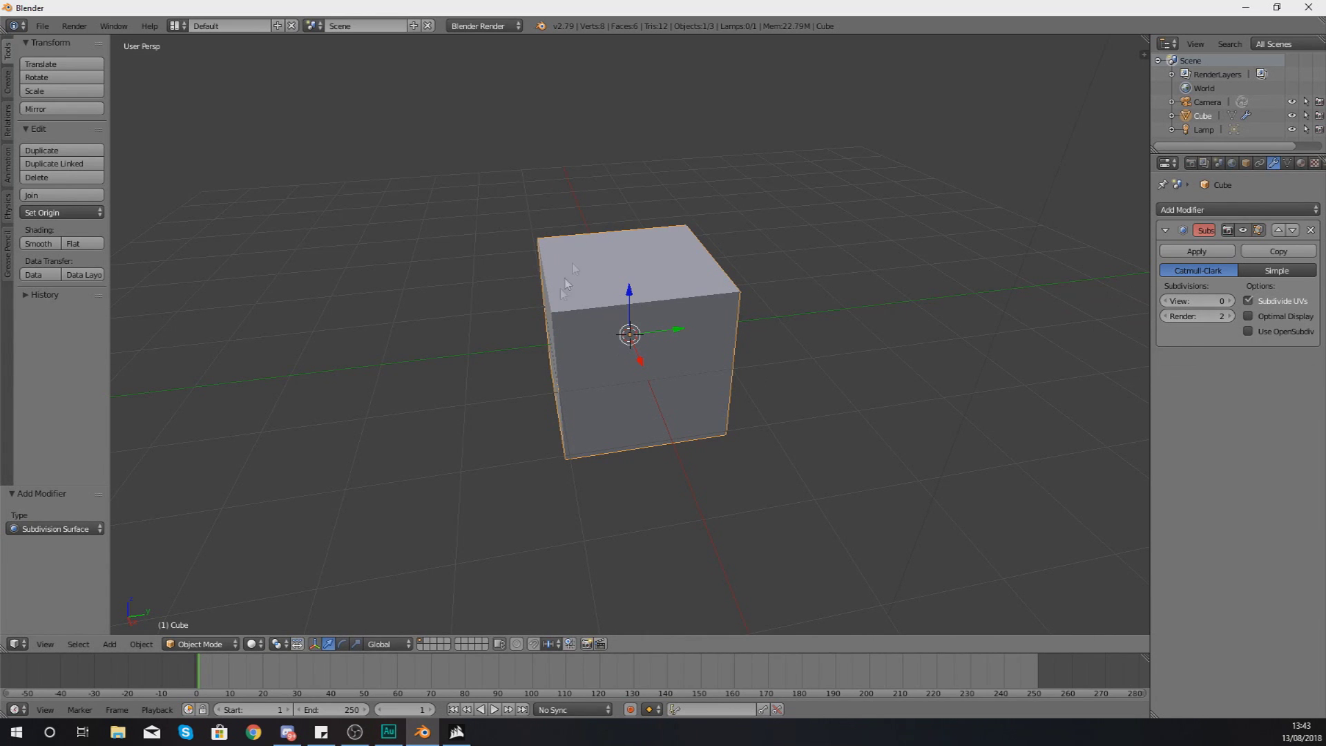
middle_drag(565, 279, 1130, 259)
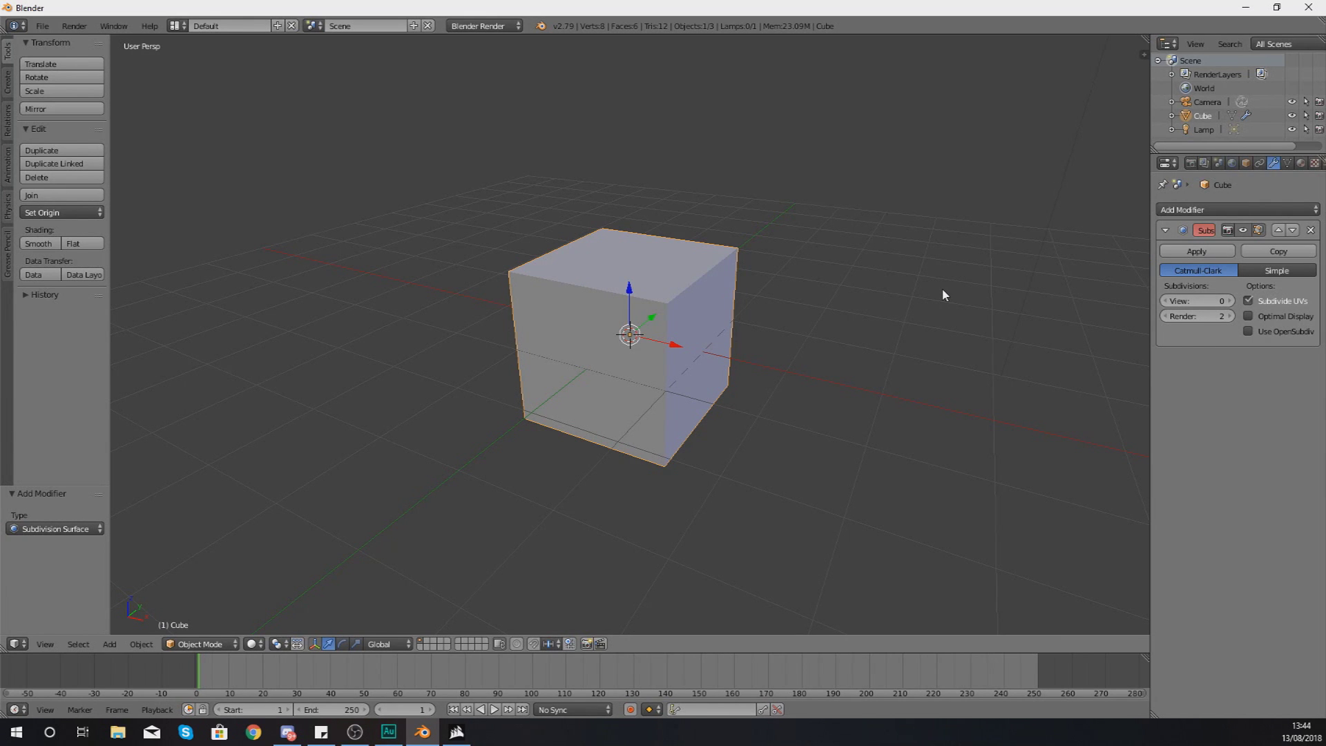
middle_drag(675, 393, 820, 389)
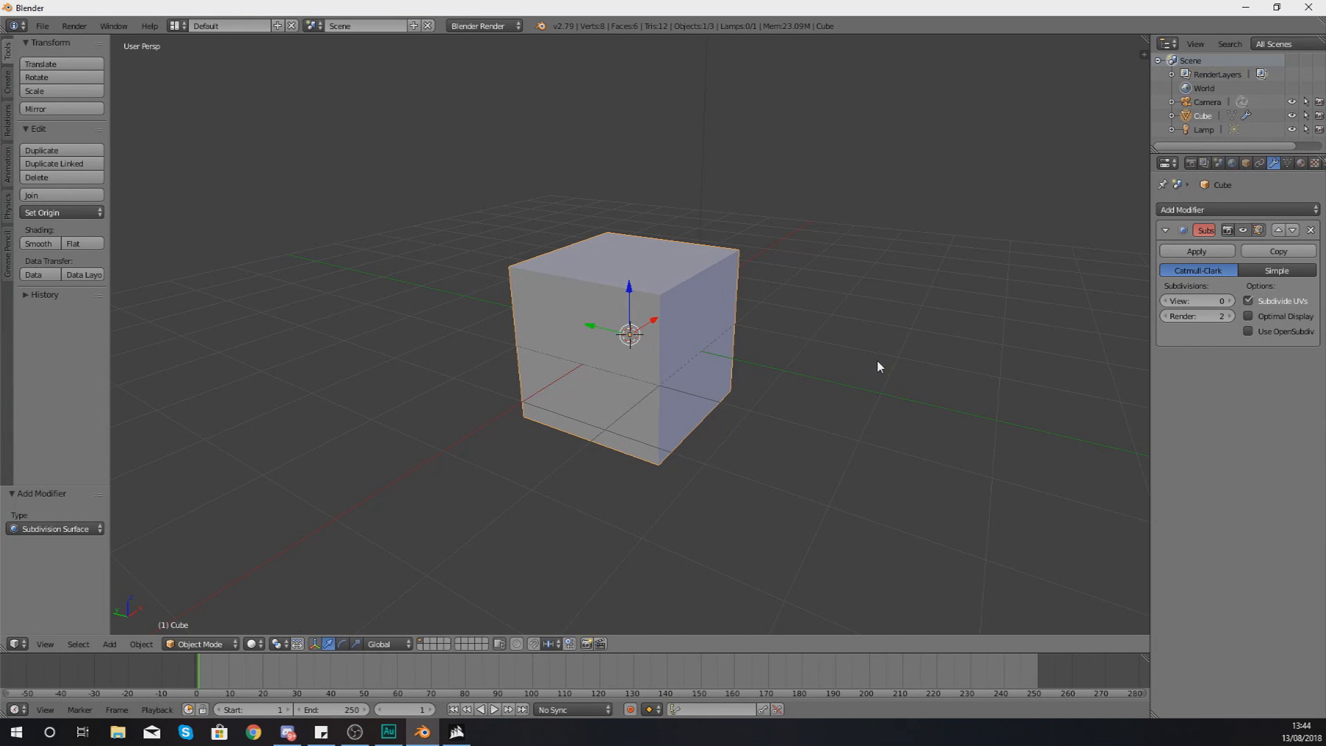
key(ctrl+1)
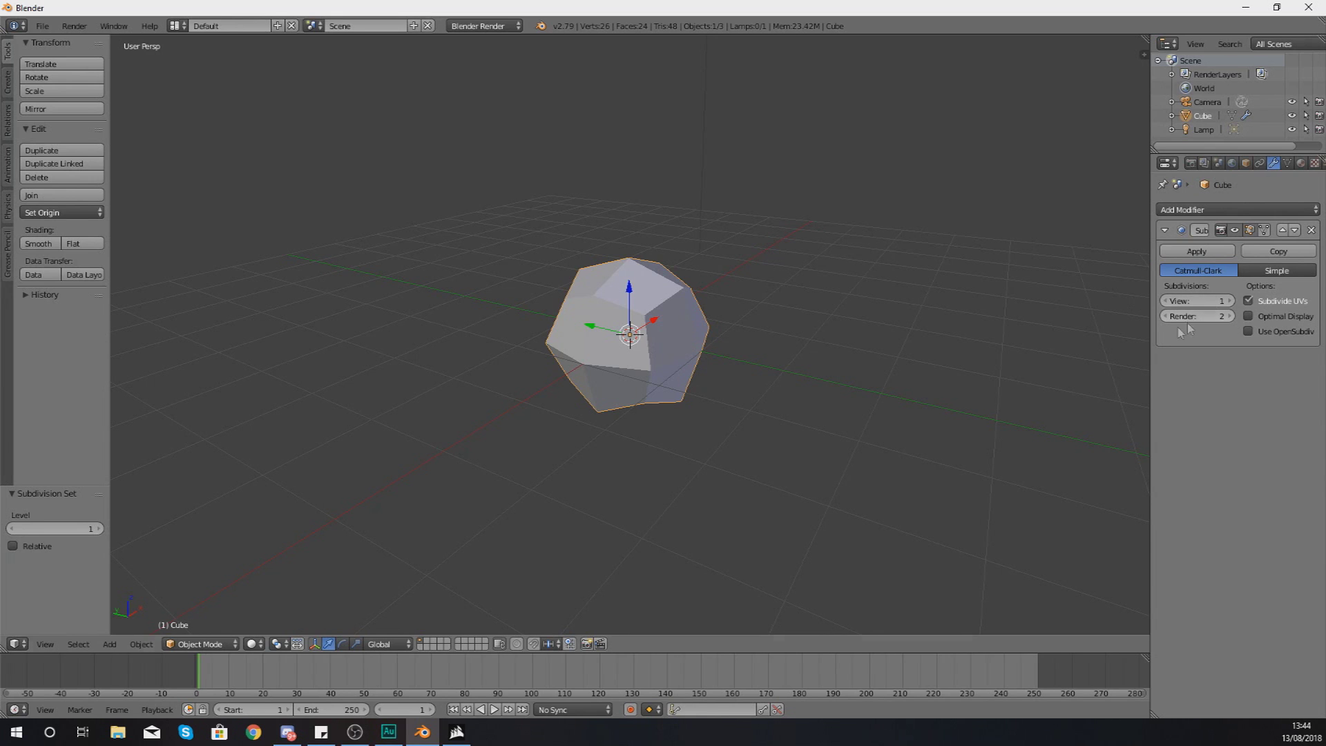
Step: Cycle the subdivision through levels 2 and 5 with Ctrl shortcuts, ending at level 1
key(ctrl+2)
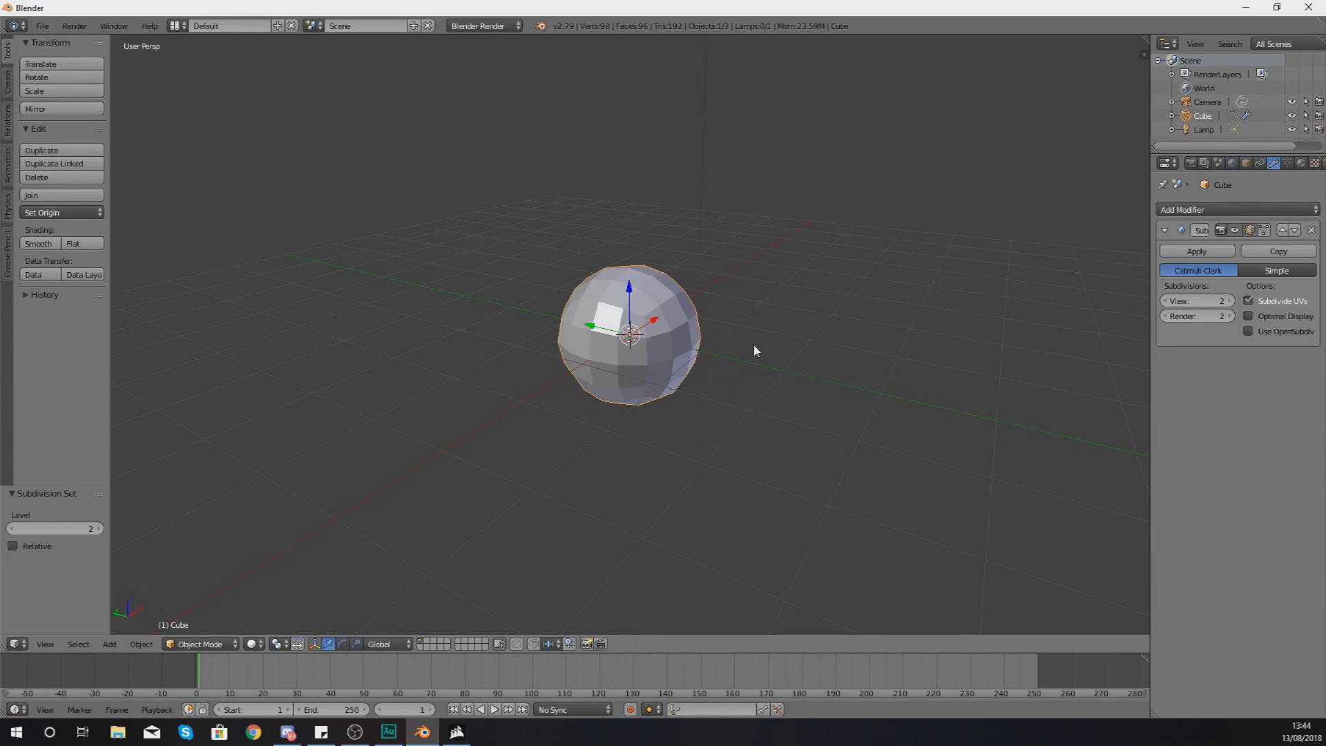
key(ctrl+5)
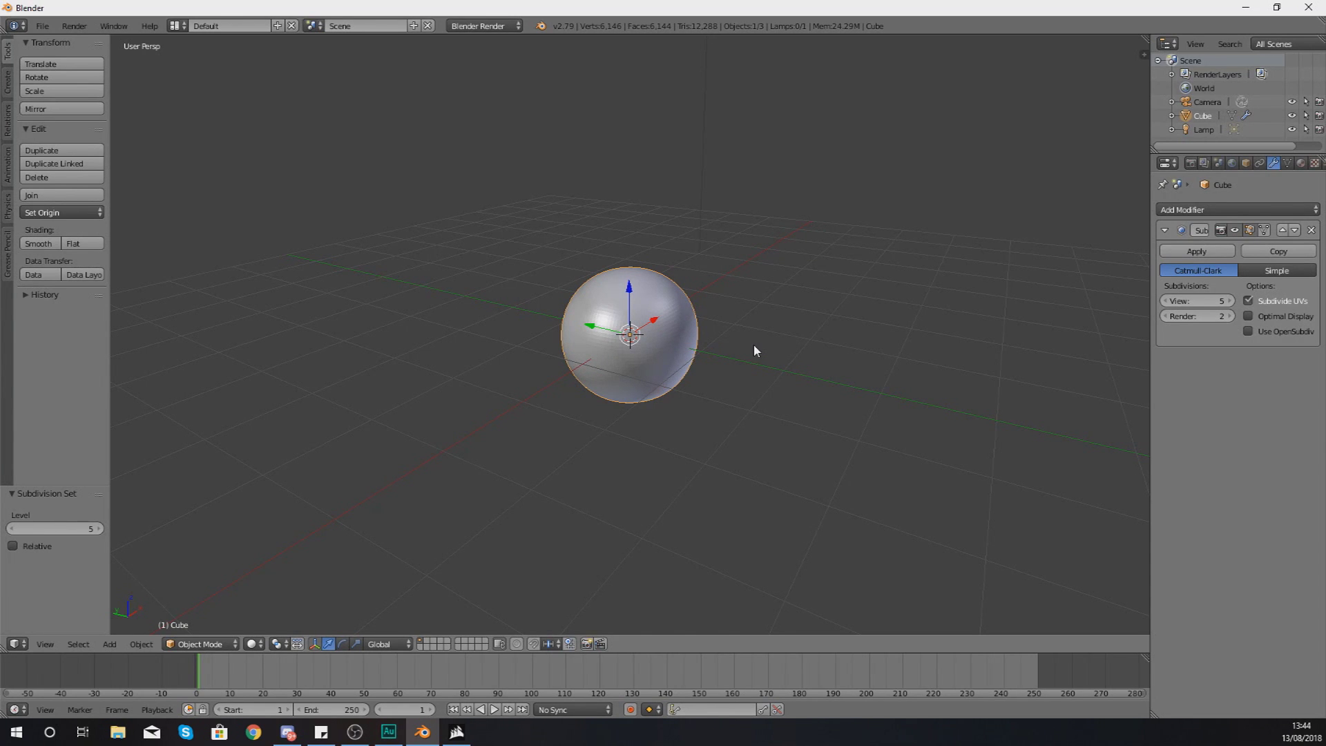
key(ctrl+1)
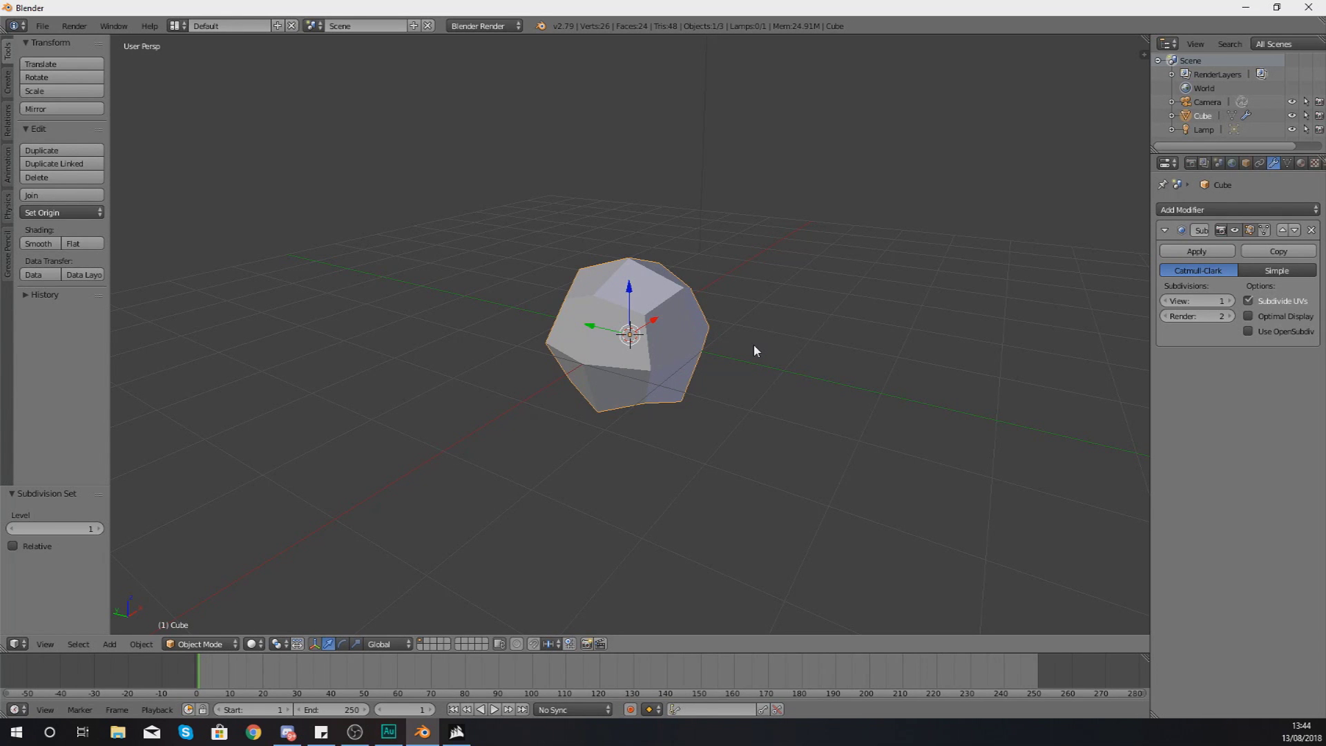
middle_drag(753, 344, 995, 332)
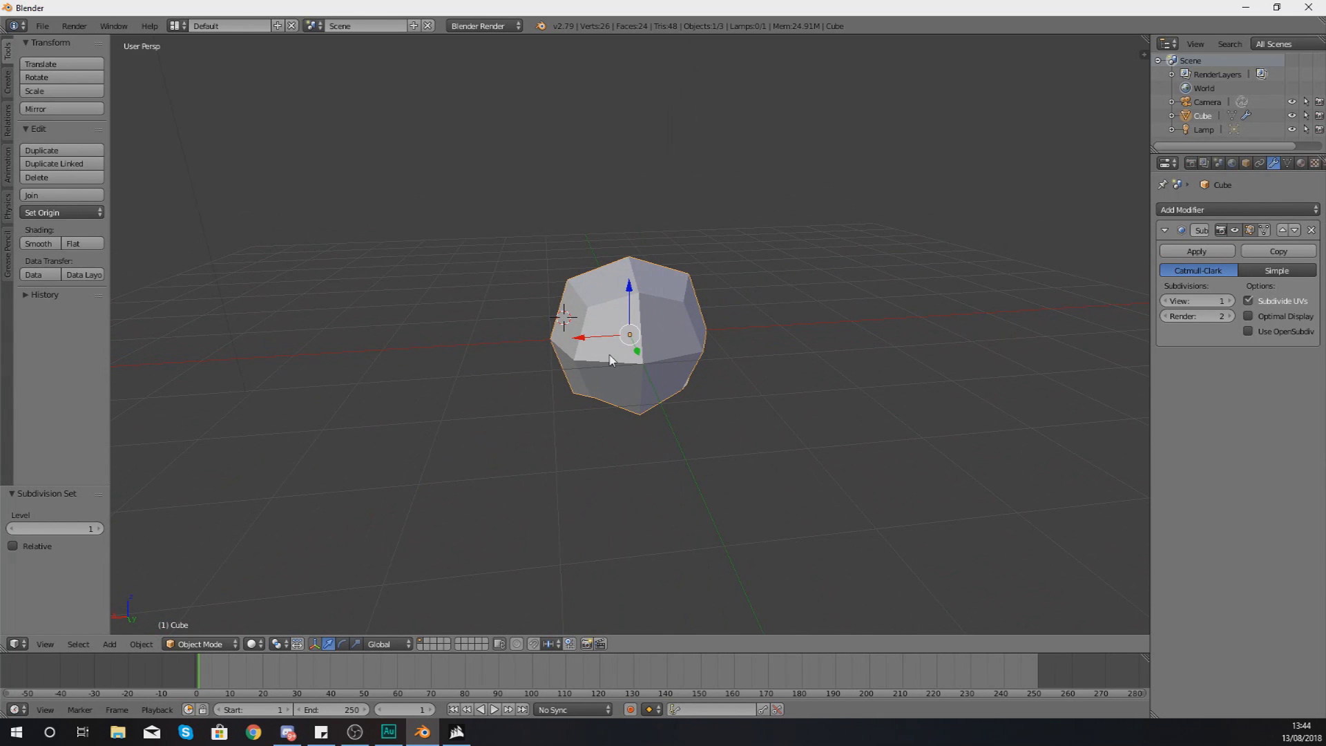